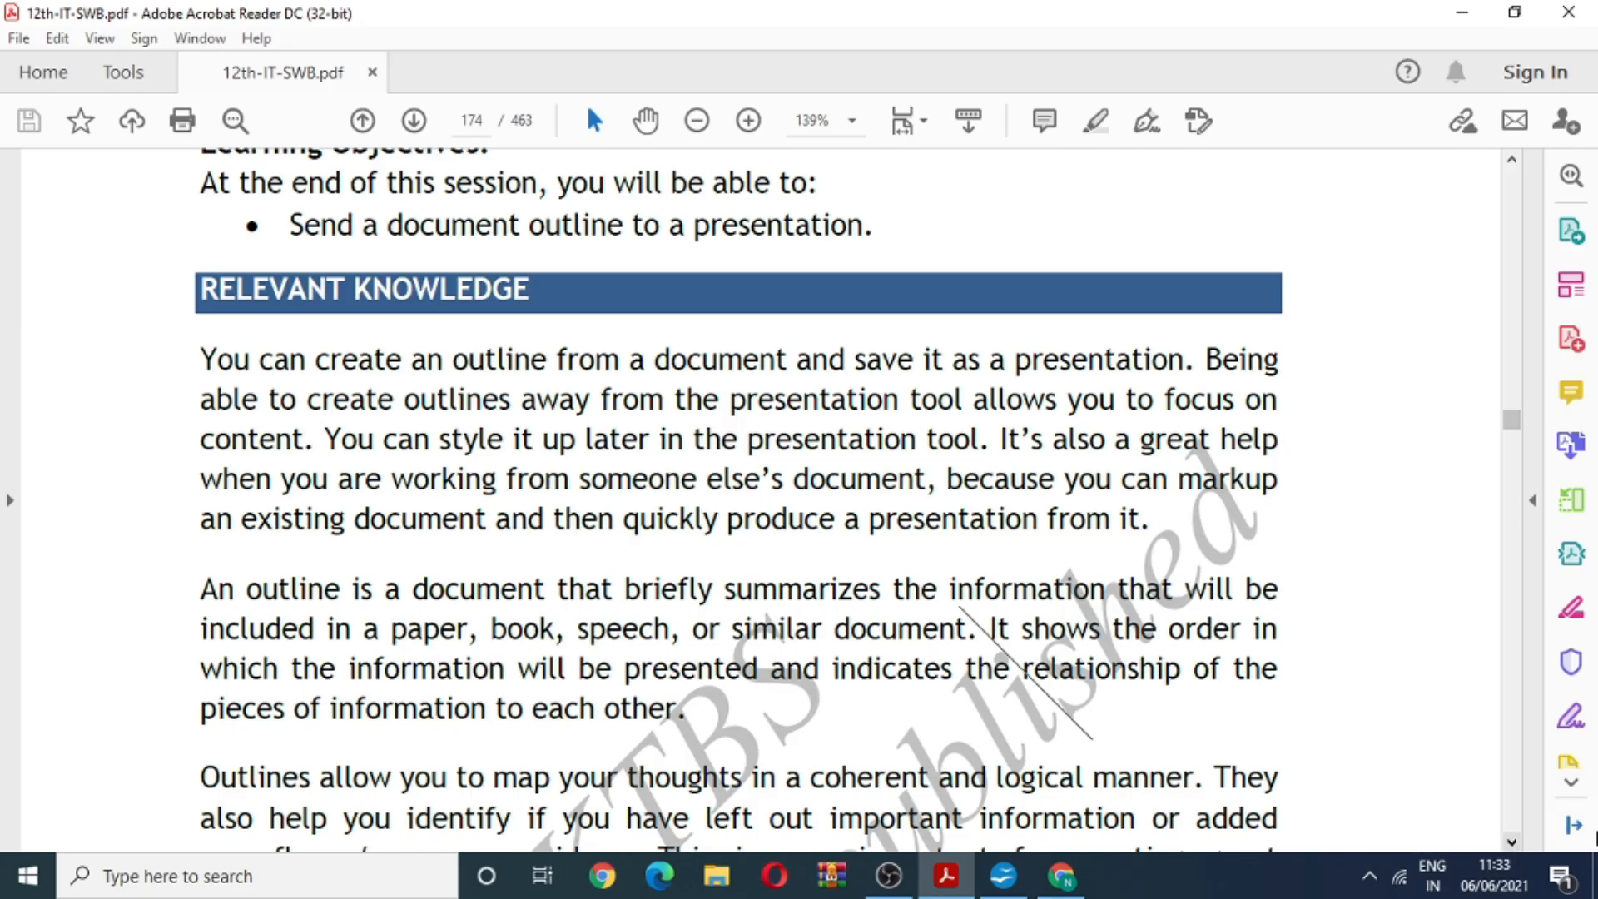
Read the Relevant Knowledge section on creating an outline from a document and saving it as a presentation.
{"action": "left_click", "coordinate": [1512, 842]}
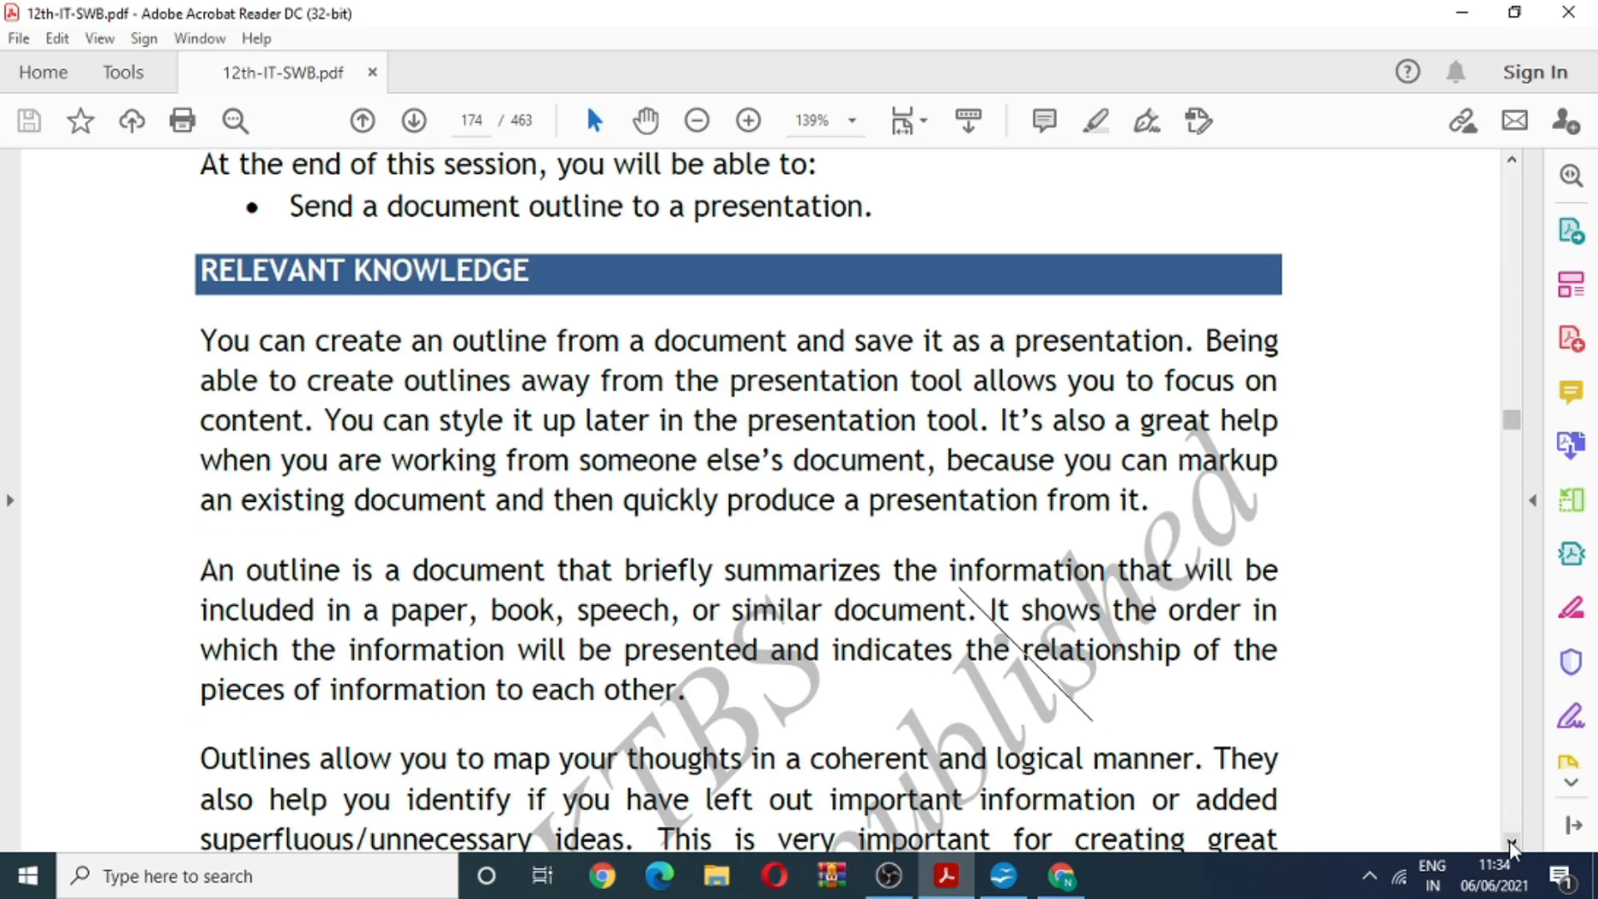
{"action": "left_click", "coordinate": [1512, 844]}
{"action": "left_click", "coordinate": [1512, 844]}
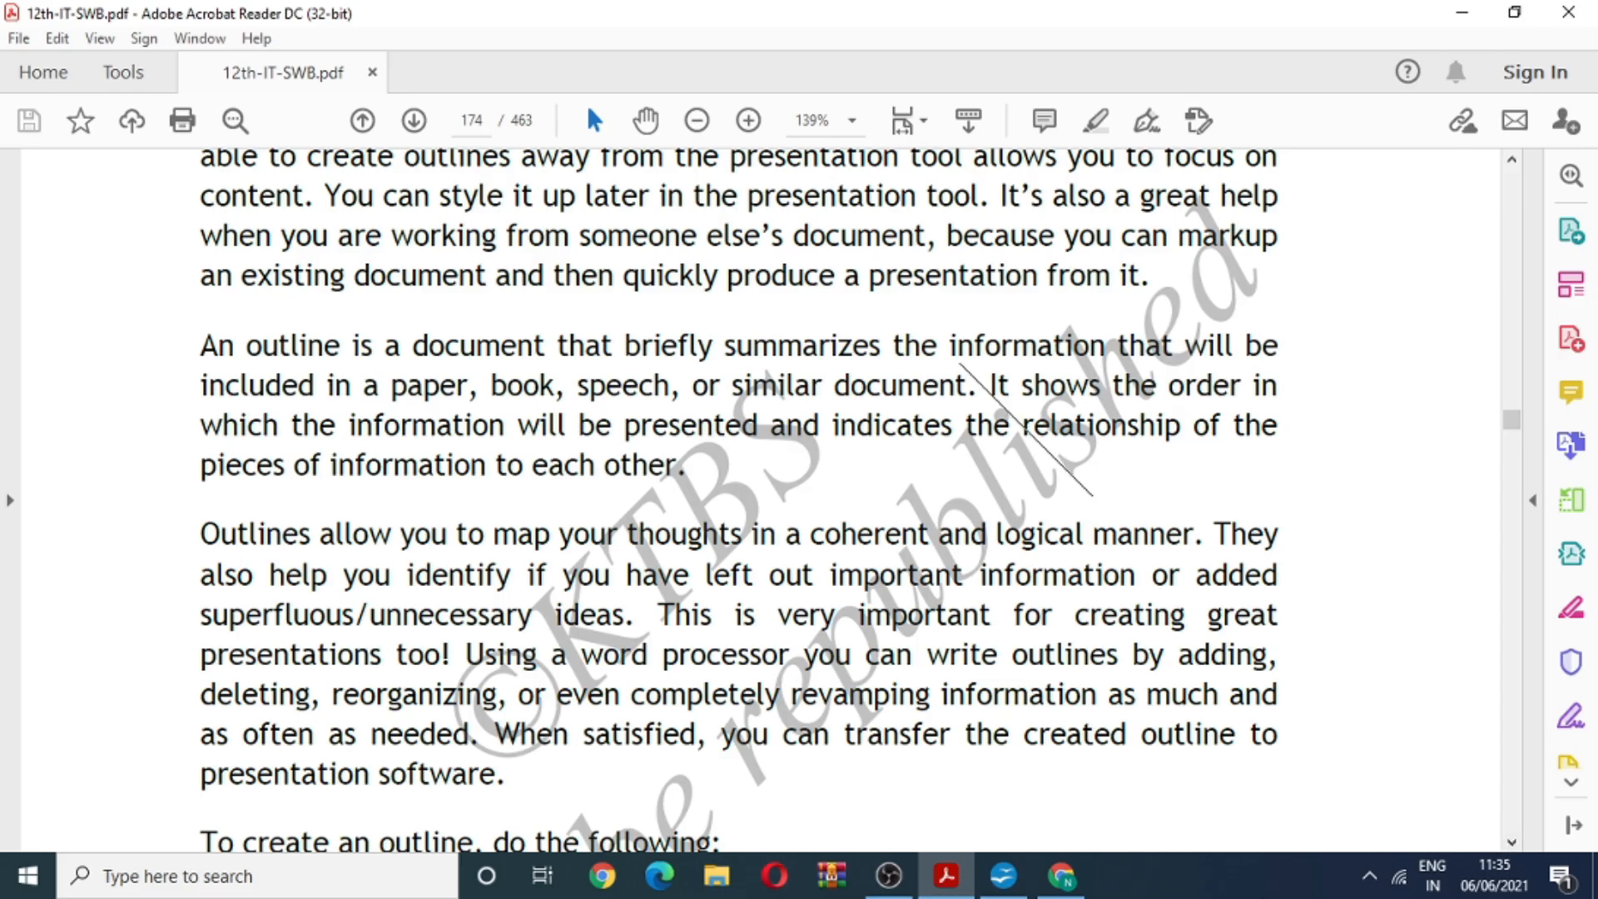
Switch to the blank OpenOffice Writer document and write the first line, "NATIONAL SKILL QUALIFICATION FRAME WORK".
{"action": "left_click", "coordinate": [990, 885]}
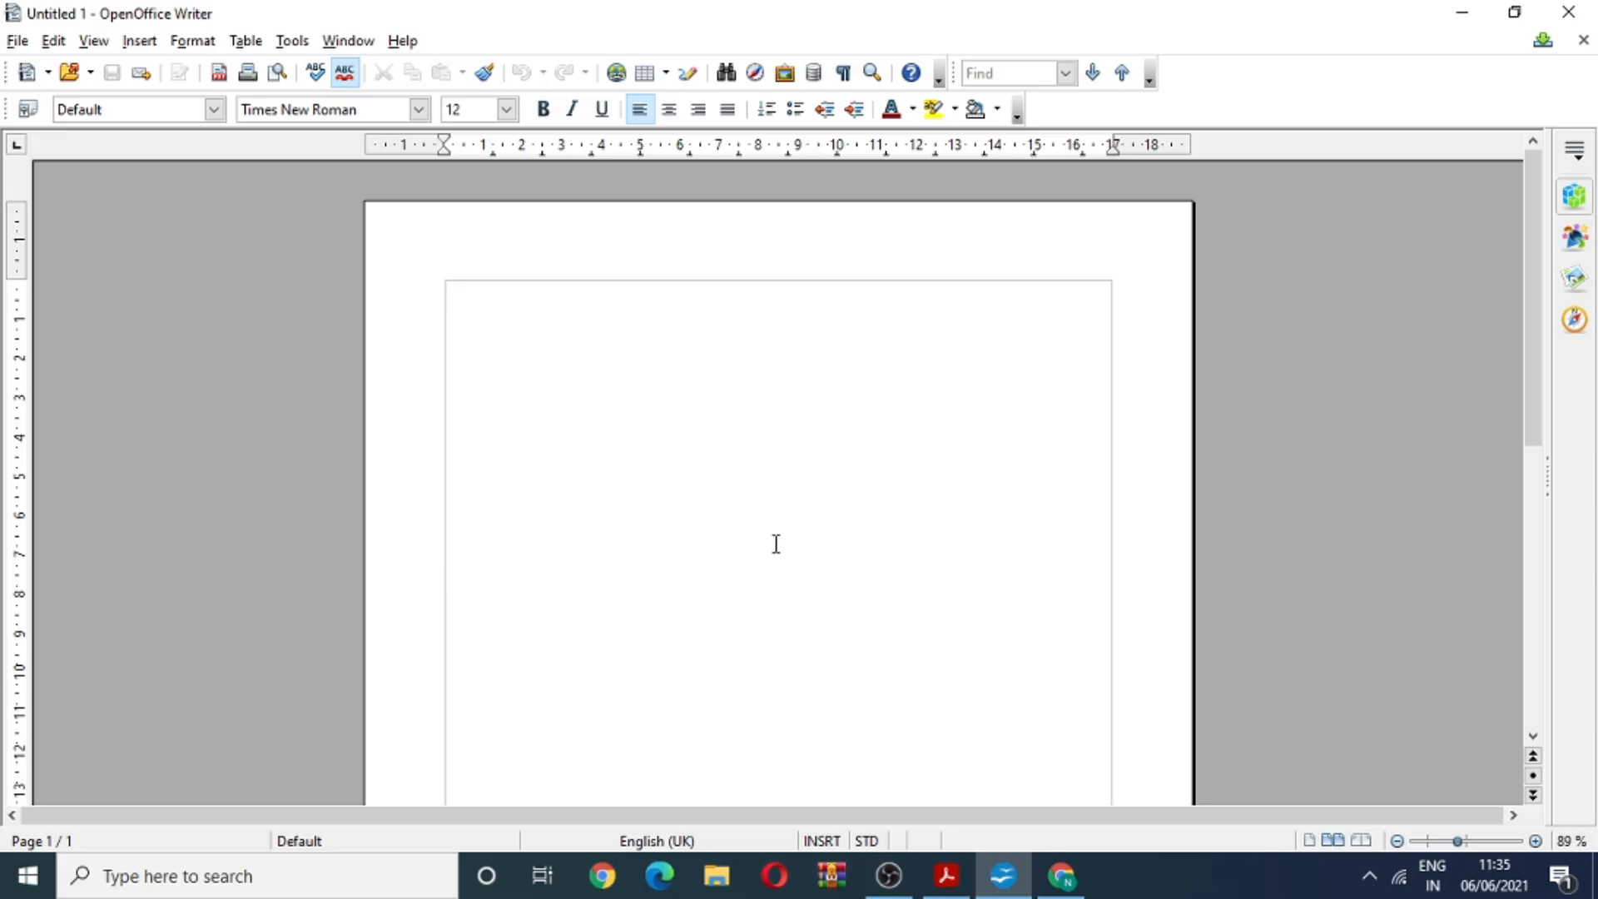
{"action": "key", "text": "Return"}
{"action": "type", "text": "NSQ"}
{"action": "key", "text": "BackSpace"}
{"action": "key", "text": "BackSpace"}
{"action": "type", "text": "ATIONAL"}
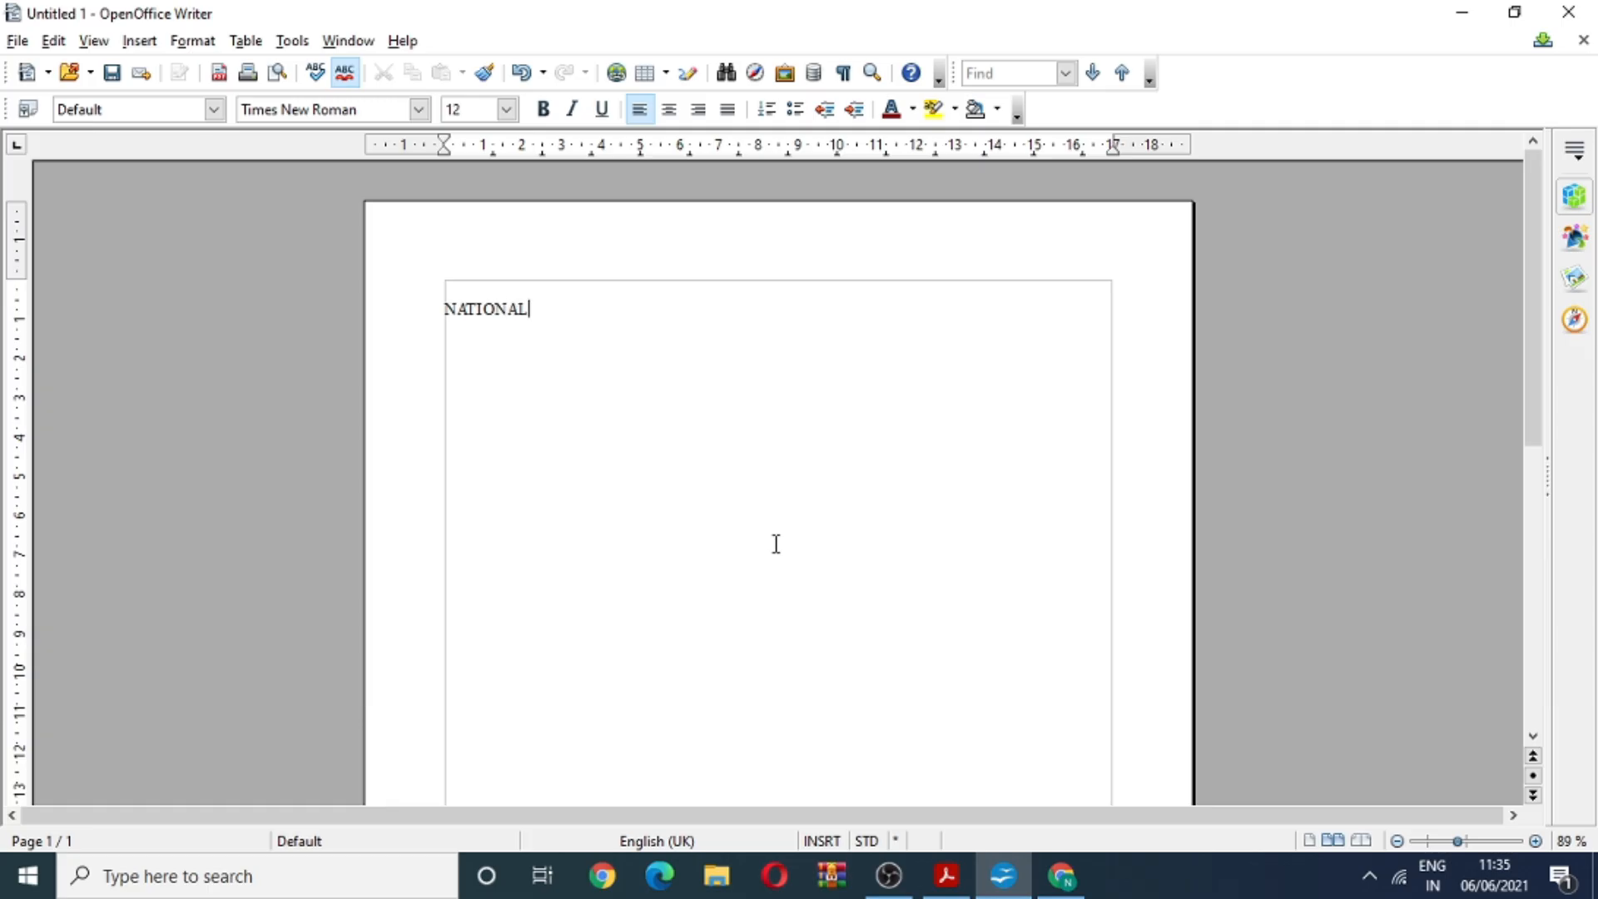
{"action": "type", "text": " SKILL QUALIFICAT"}
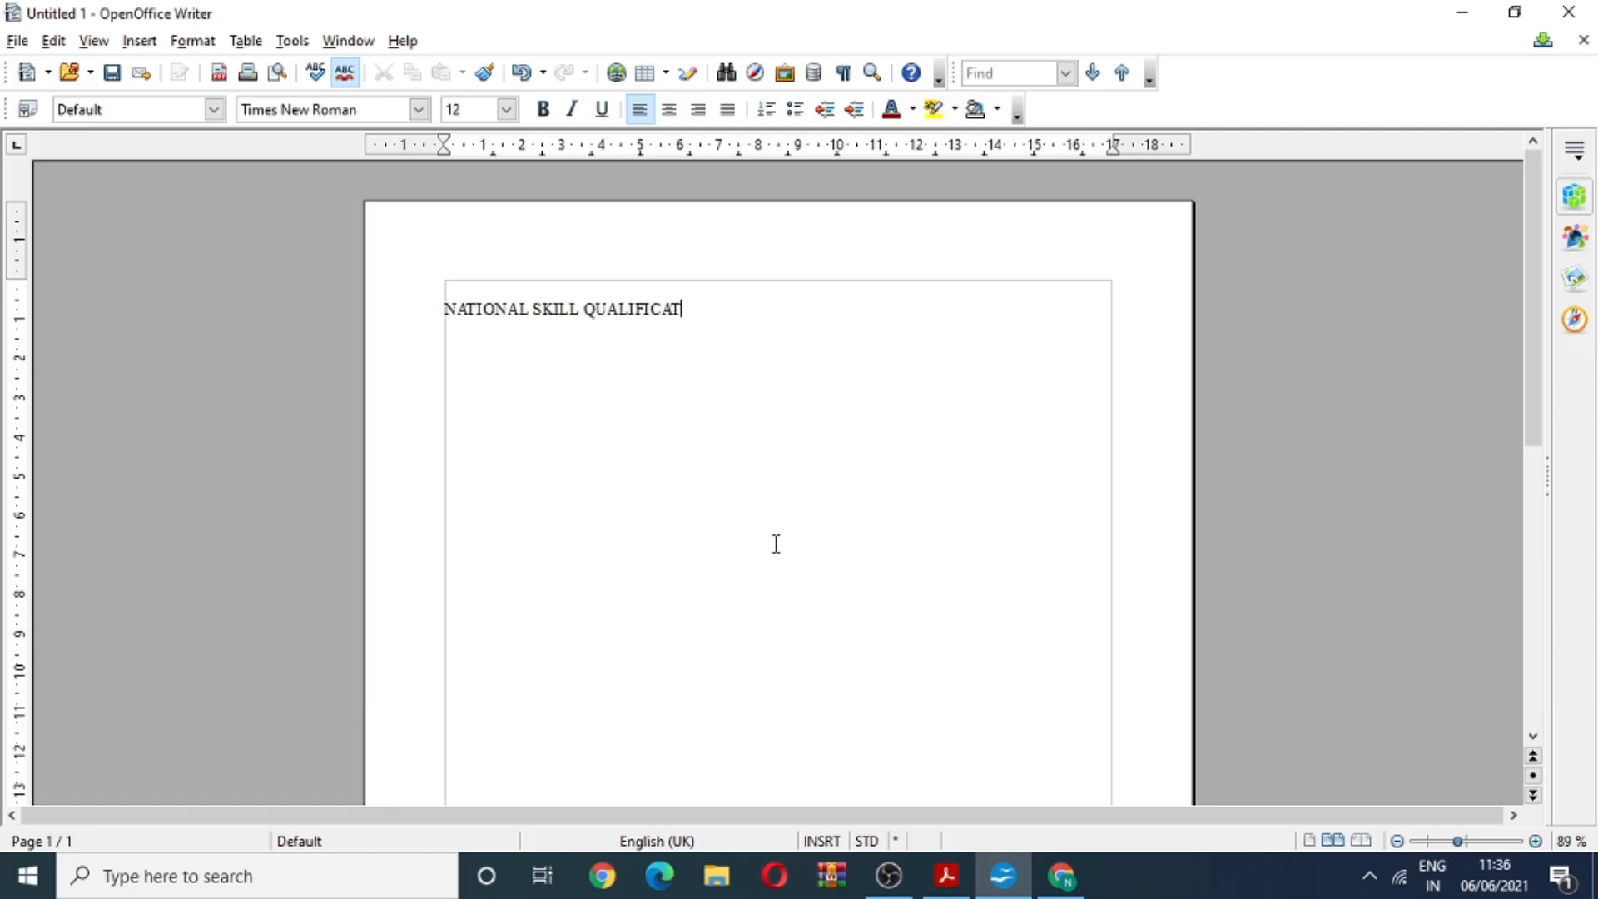
{"action": "type", "text": "ION FRAME WORK"}
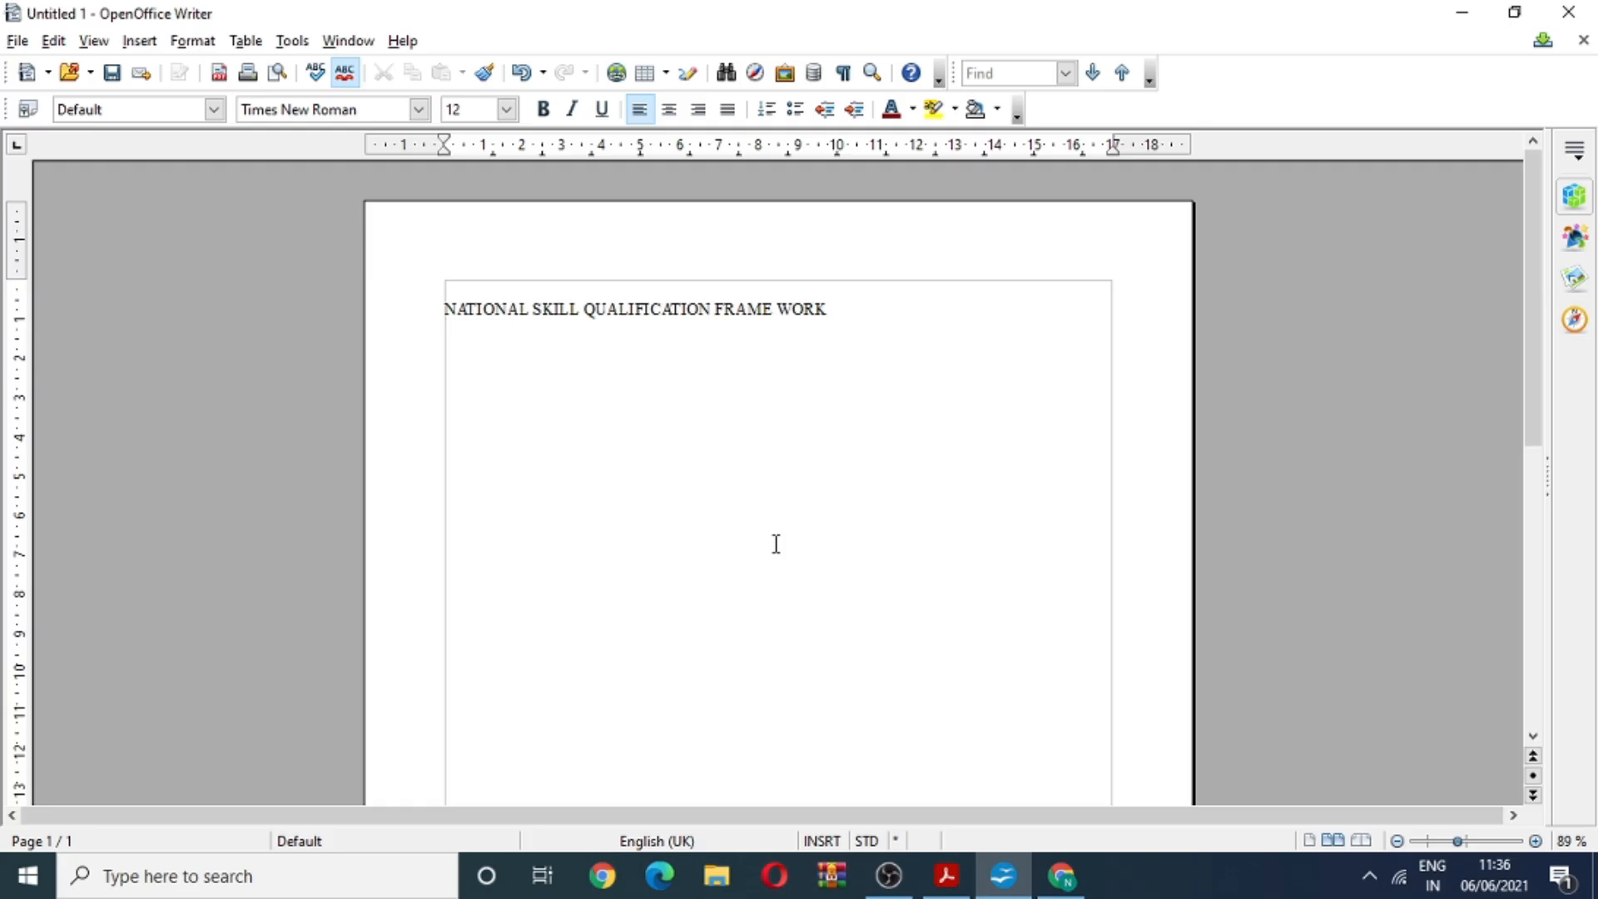
Add the lines "INFORMATION TECHNOLOGY", "WORD PROCESSING" and "SESSION 7:SAVE DOCUMENT OUTLINE TOA PRESENTATION", with a blank line before "WORD PROCESSING".
{"action": "type", "text": "NFORMATION TE"}
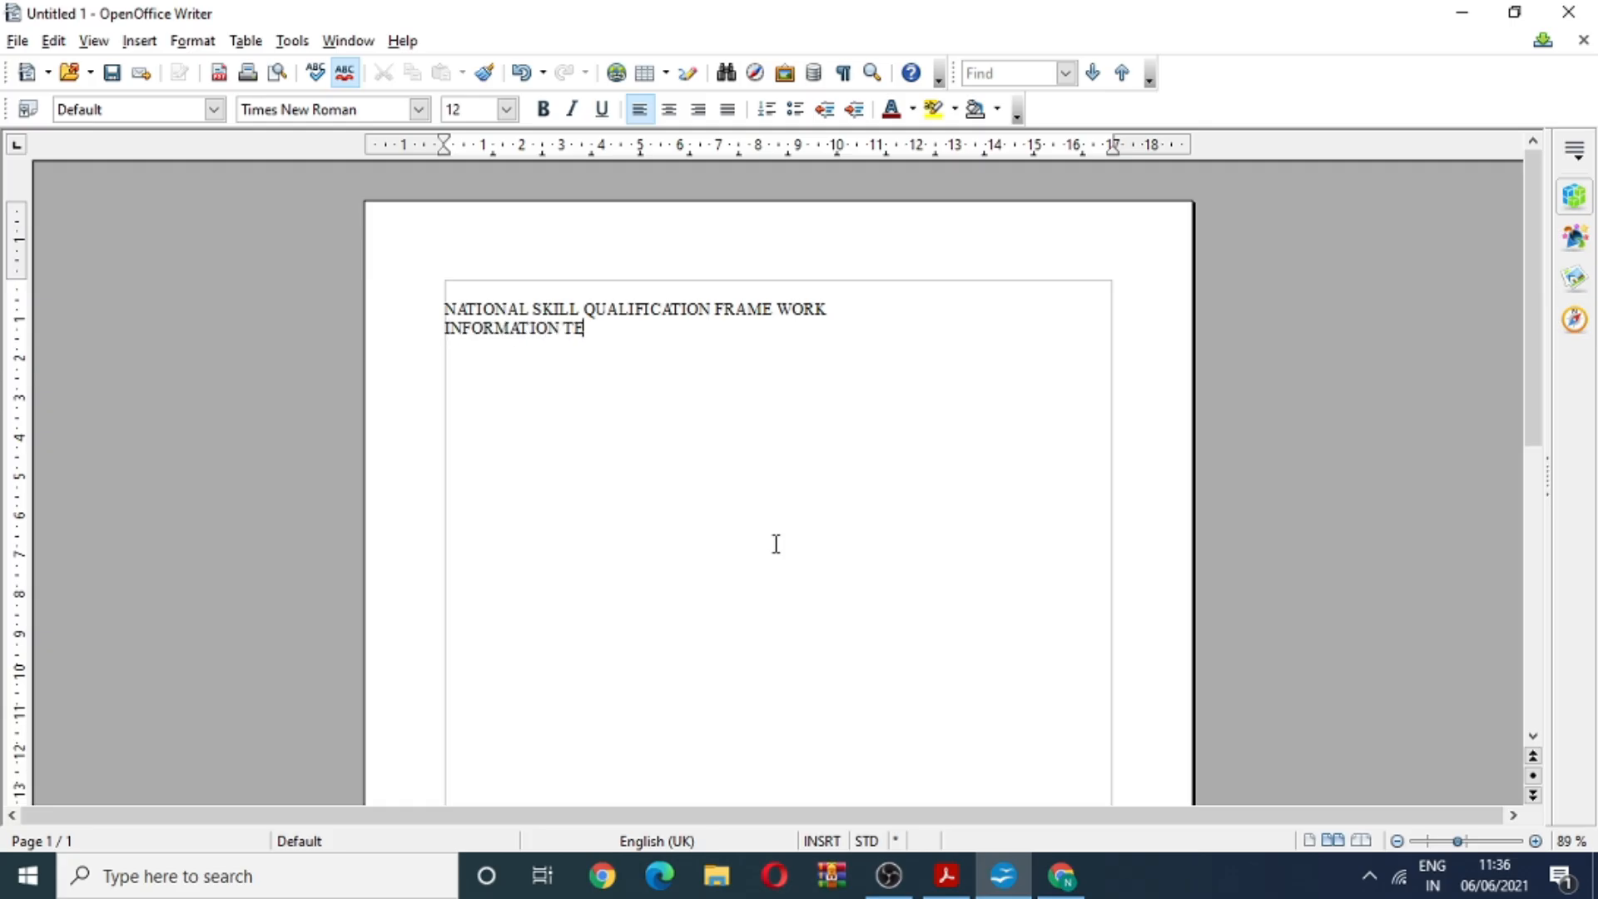
{"action": "type", "text": "CHNOLOGY"}
{"action": "key", "text": "Return"}
{"action": "type", "text": "WOR"}
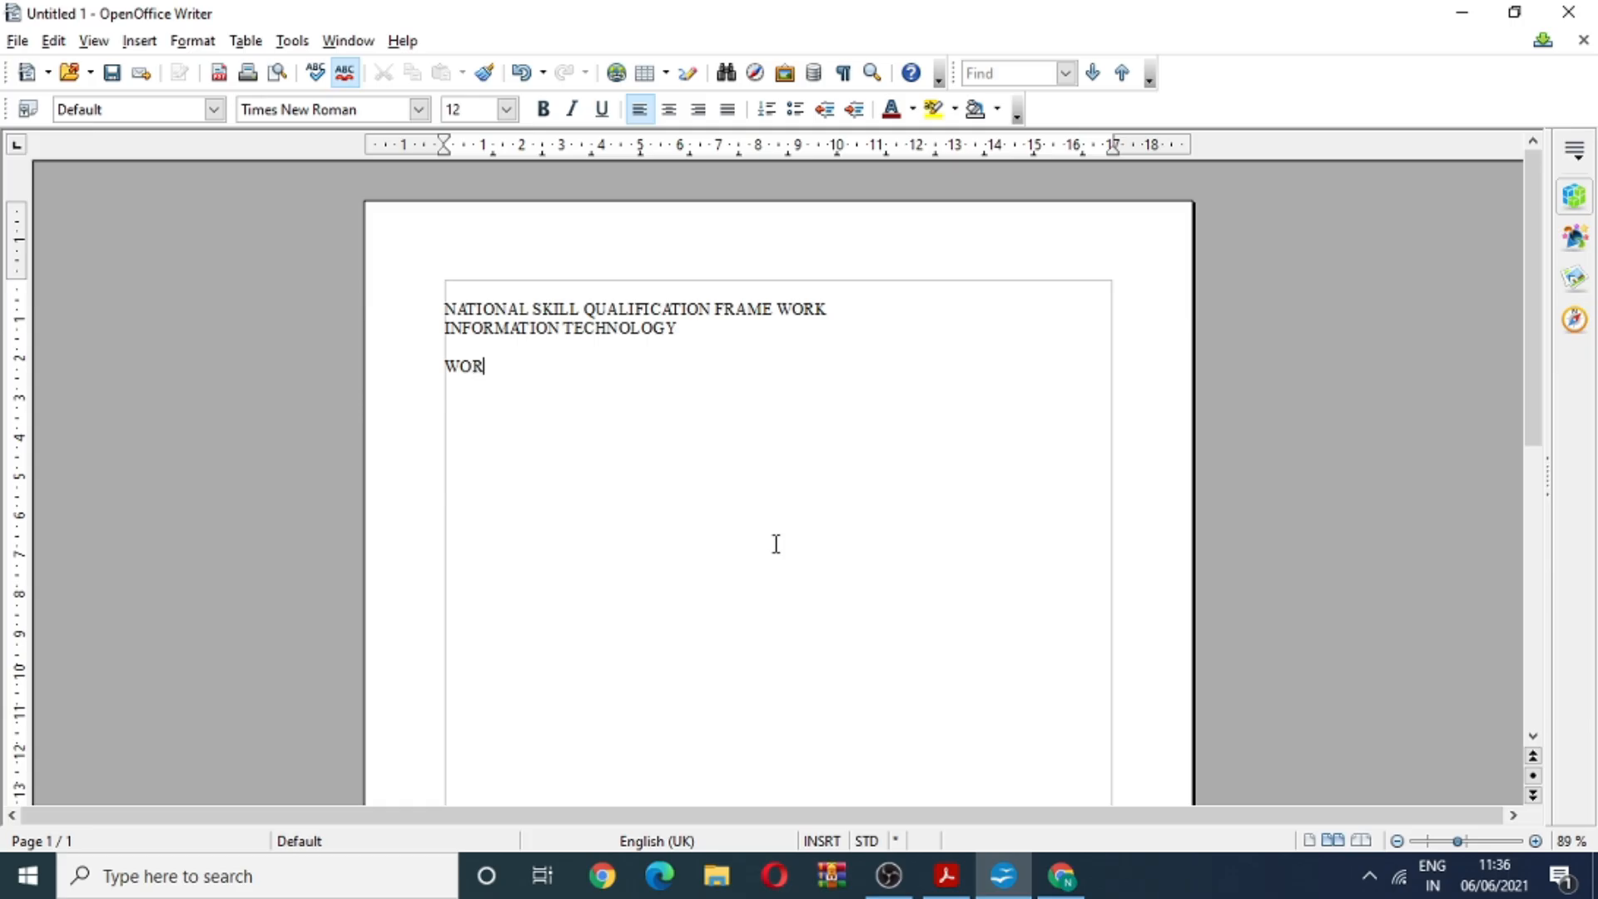
{"action": "type", "text": "D PROCESSING "}
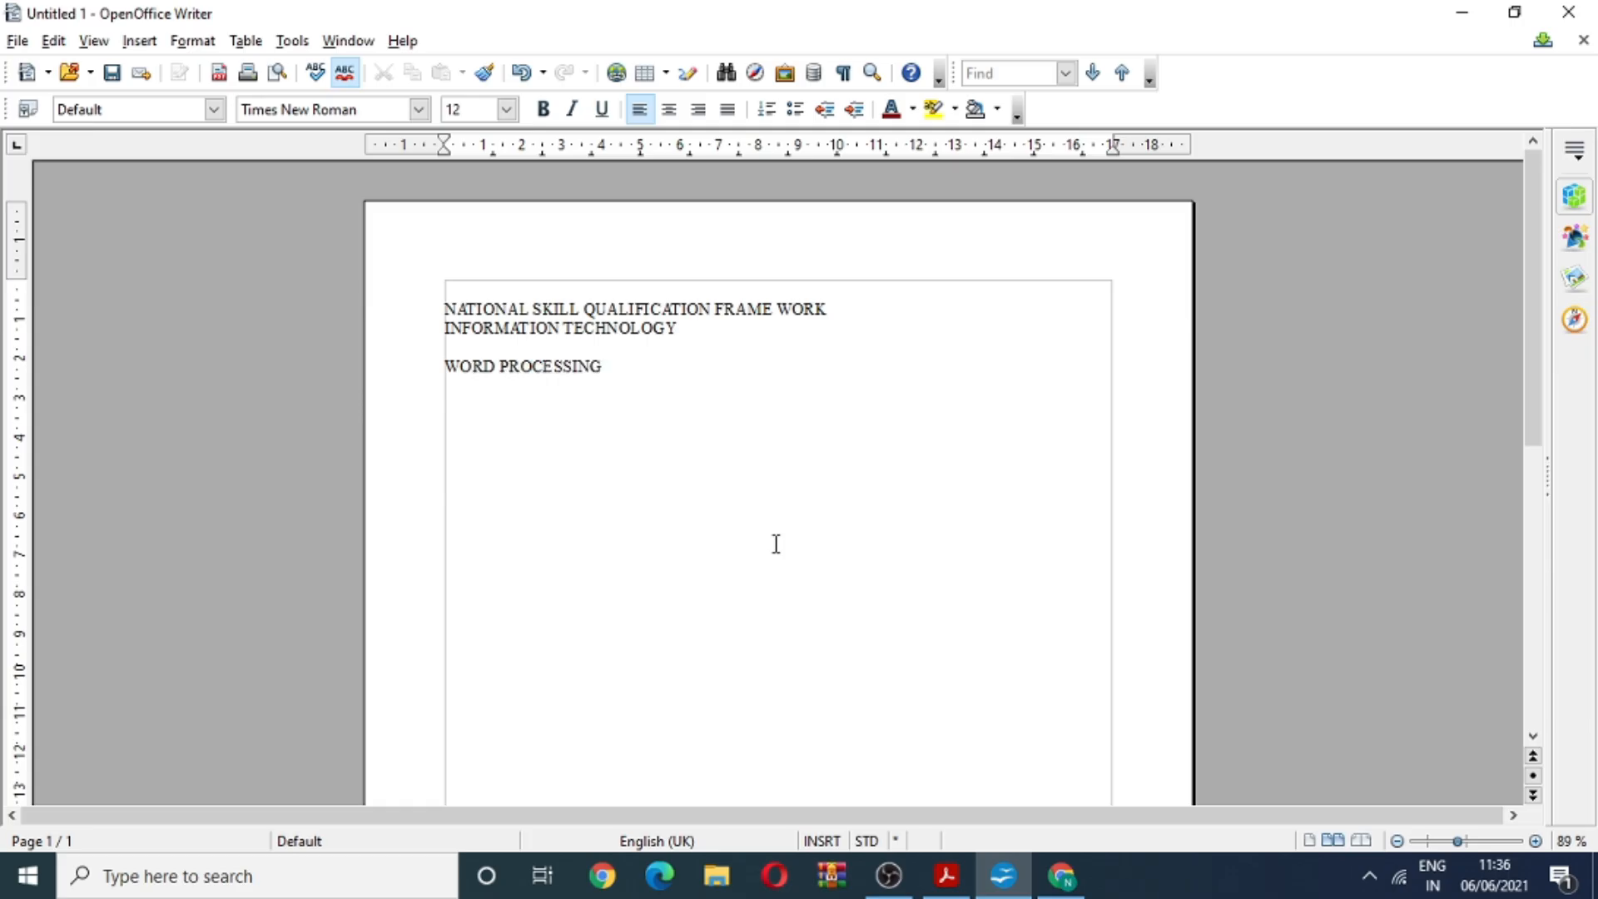
{"action": "type", "text": "SESSION 7:SAVE DOCUMENT OUTLINE TOA PRESENTATION"}
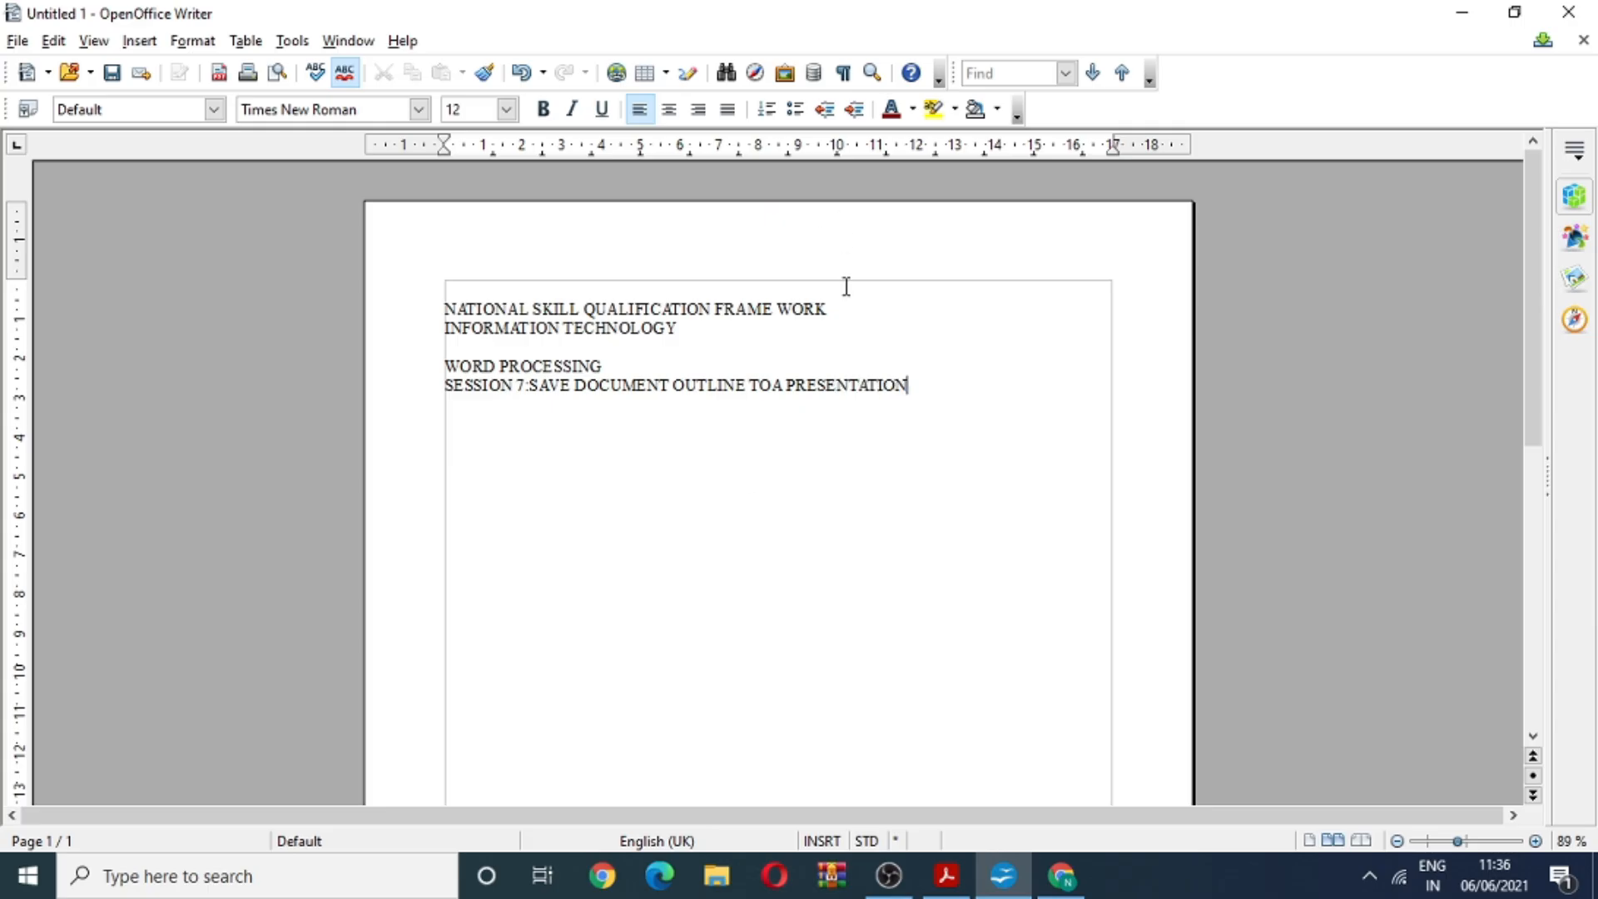
Apply the Heading 1 style to "NATIONAL SKILL QUALIFICATION FRAME WORK" and Heading 2 to "INFORMATION TECHNOLOGY".
{"action": "left_click_drag", "start_coordinate": [836, 307], "coordinate": [318, 181]}
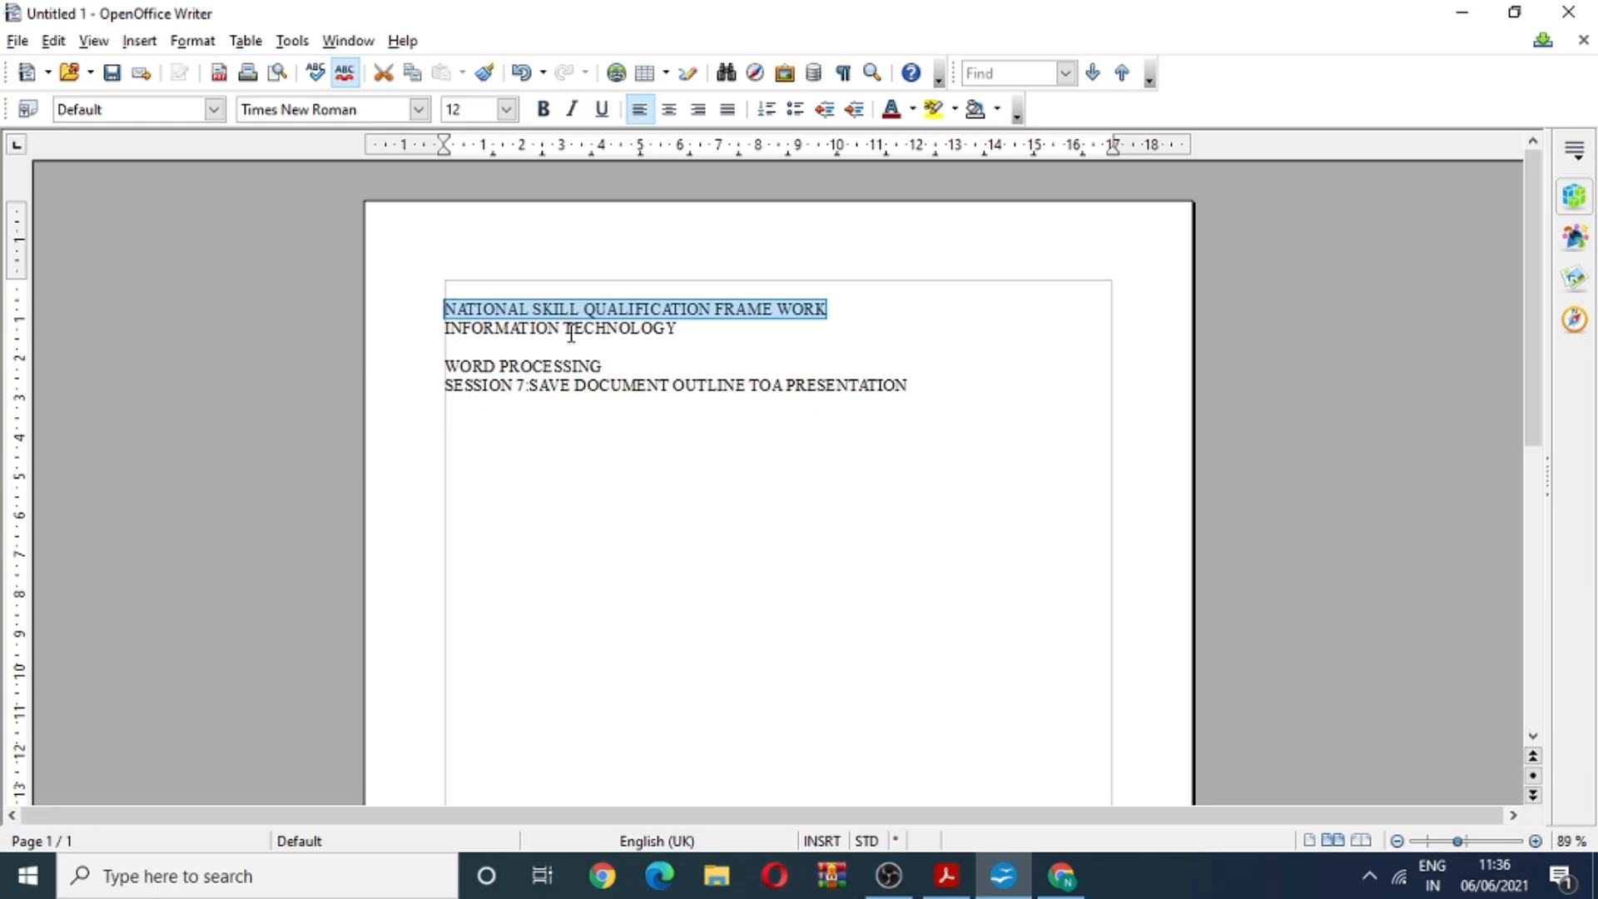
{"action": "left_click", "coordinate": [216, 112]}
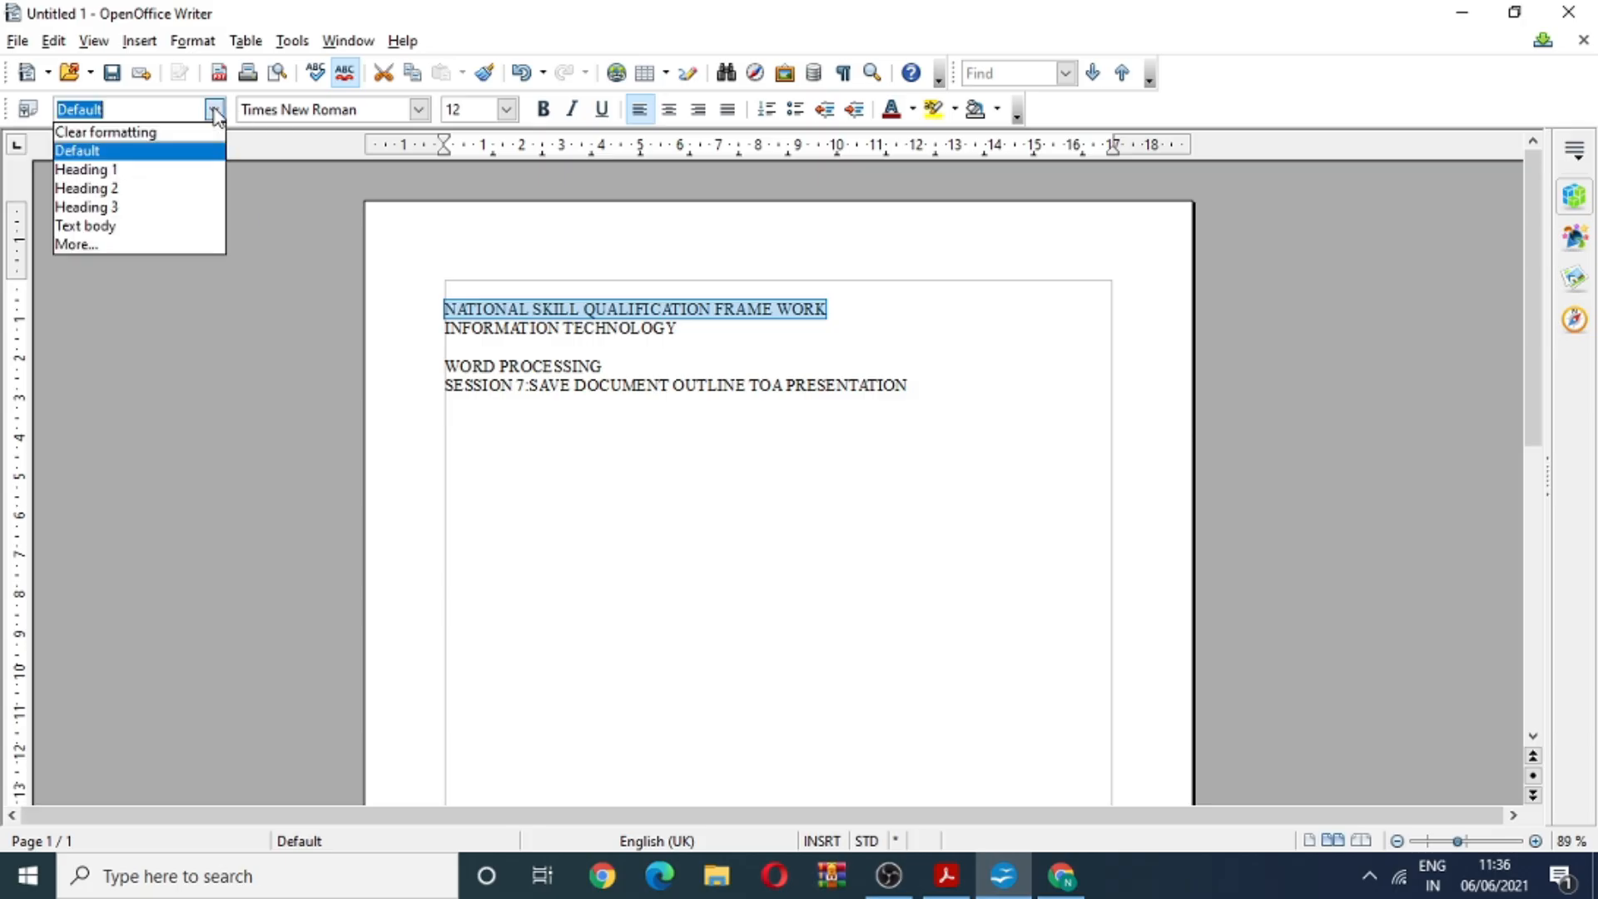
{"action": "left_click", "coordinate": [167, 170]}
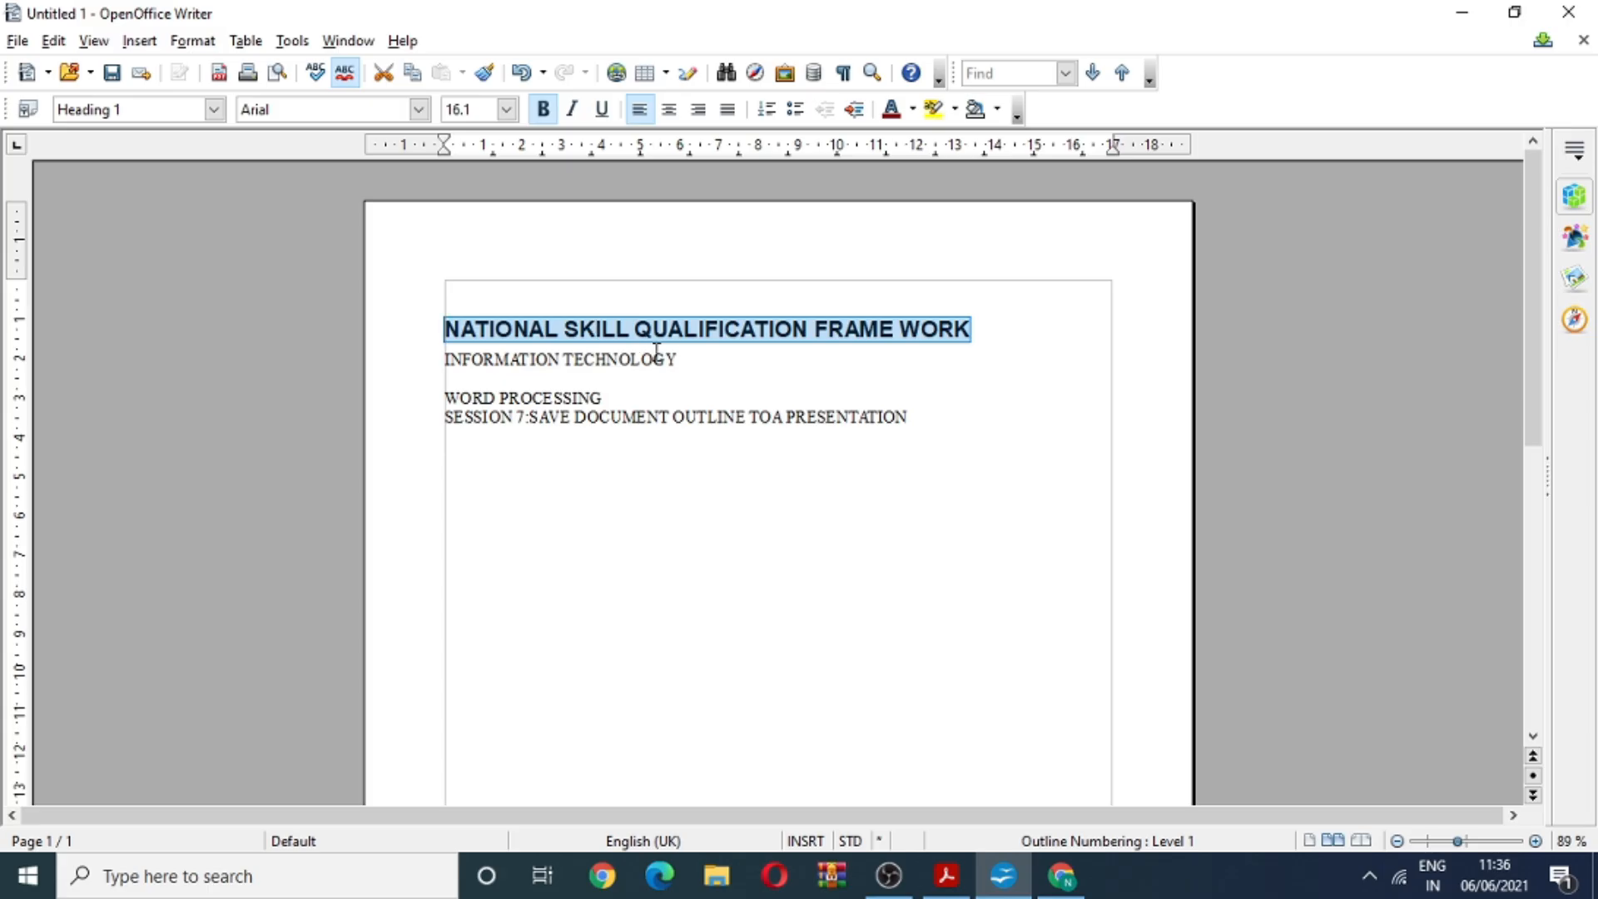
{"action": "left_click_drag", "start_coordinate": [678, 364], "coordinate": [444, 361]}
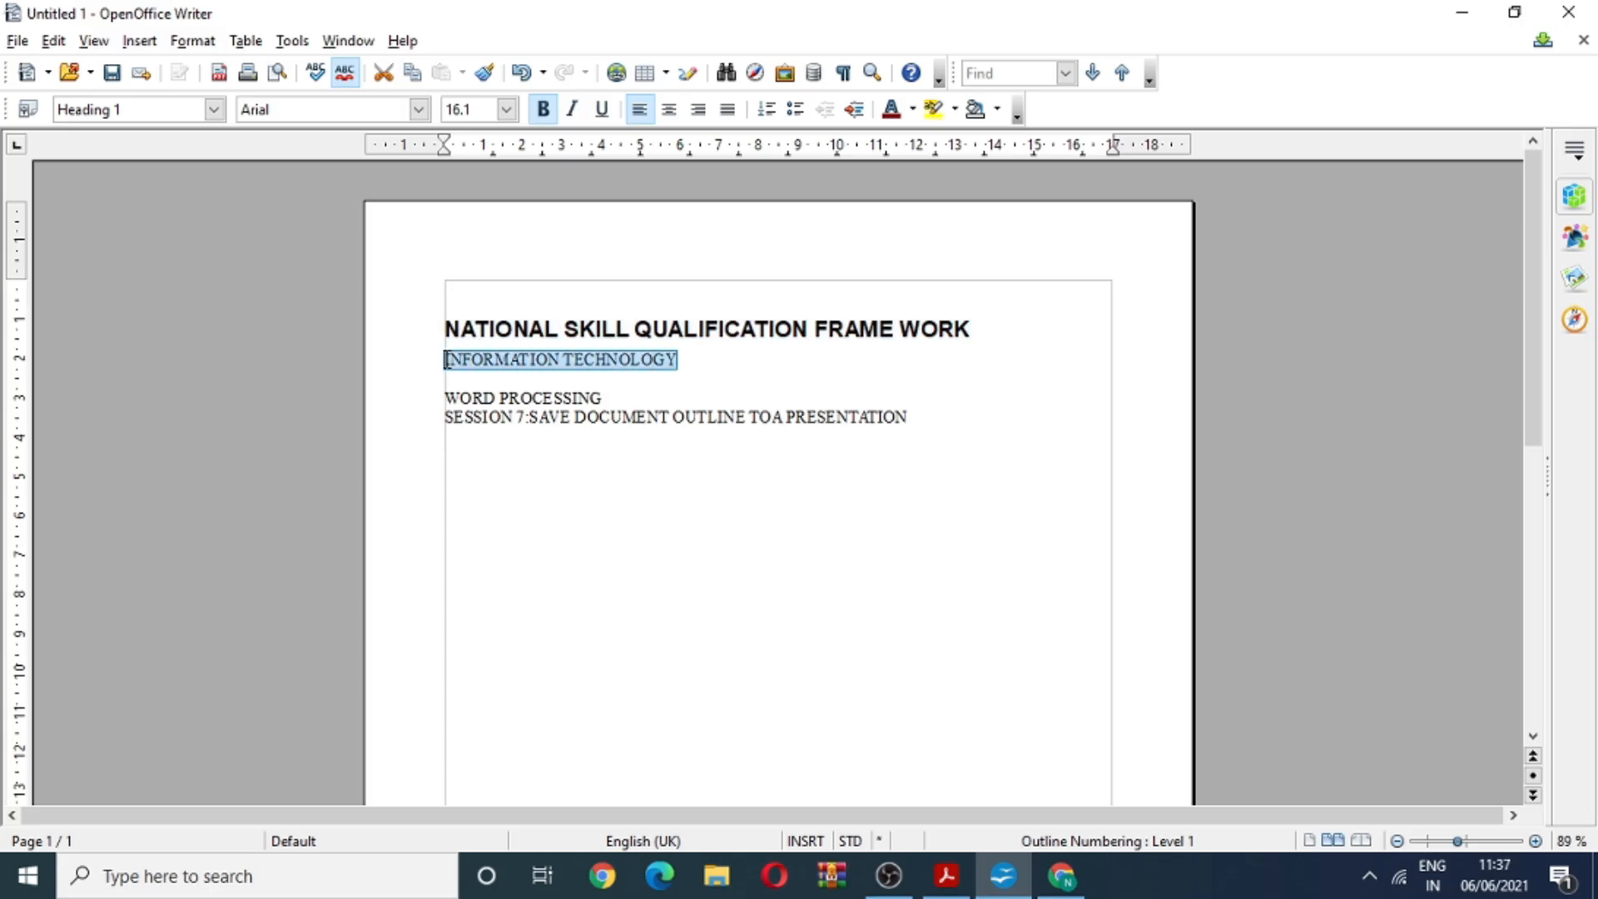
{"action": "left_click", "coordinate": [215, 113]}
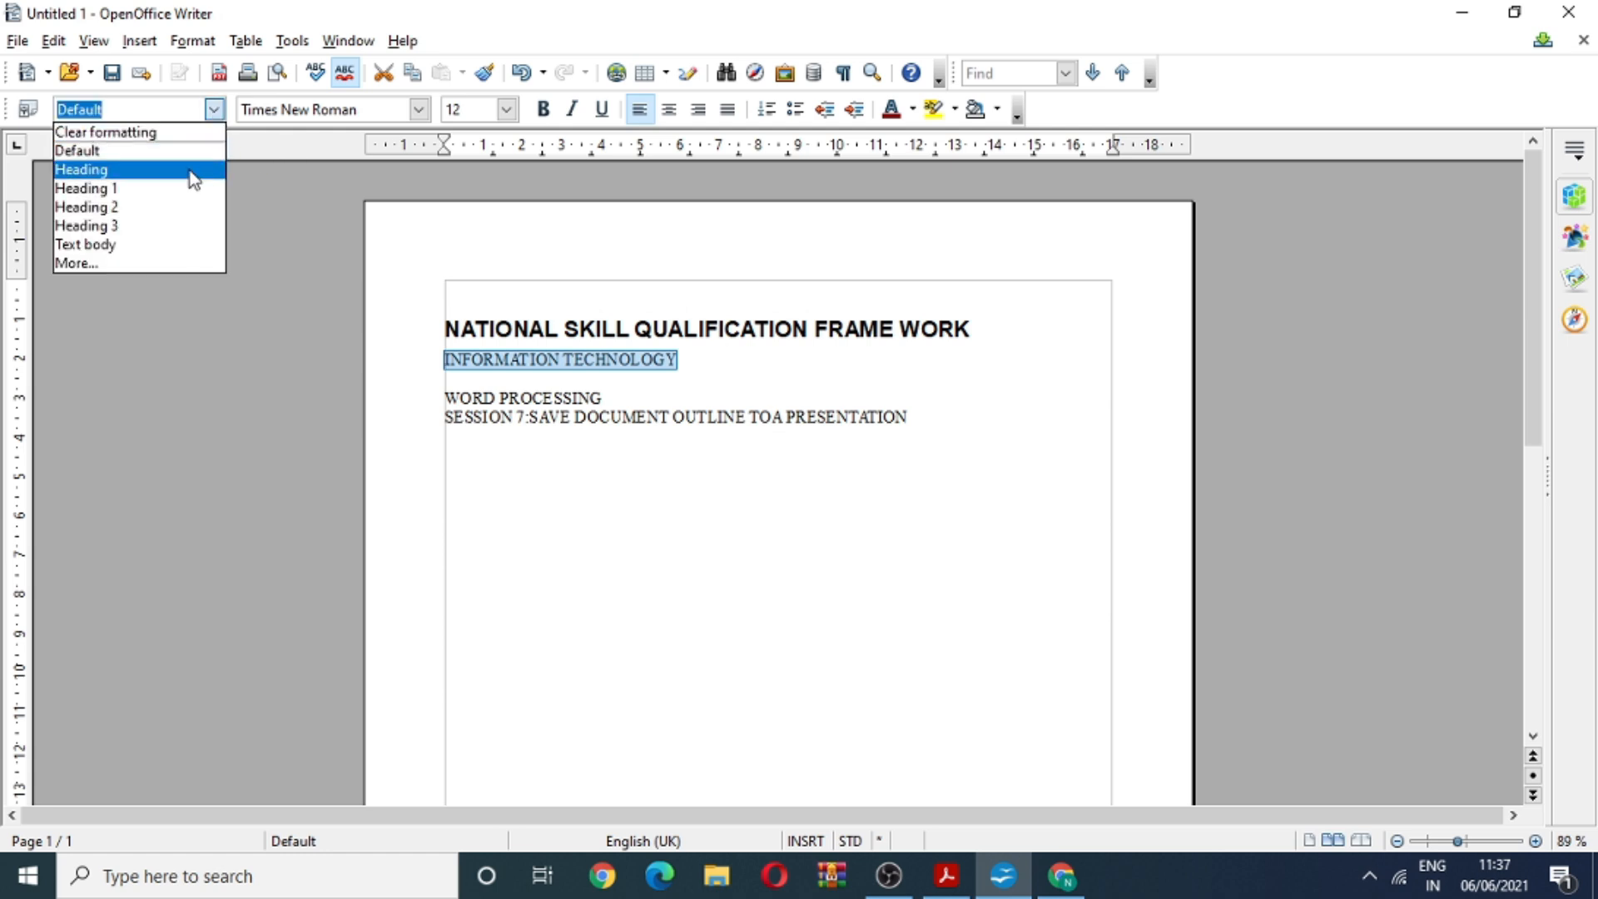
{"action": "left_click", "coordinate": [186, 209]}
Apply the Heading 1 style to "WORD PROCESSING" and Heading 2 to the "SESSION 7" line.
{"action": "left_click", "coordinate": [607, 426]}
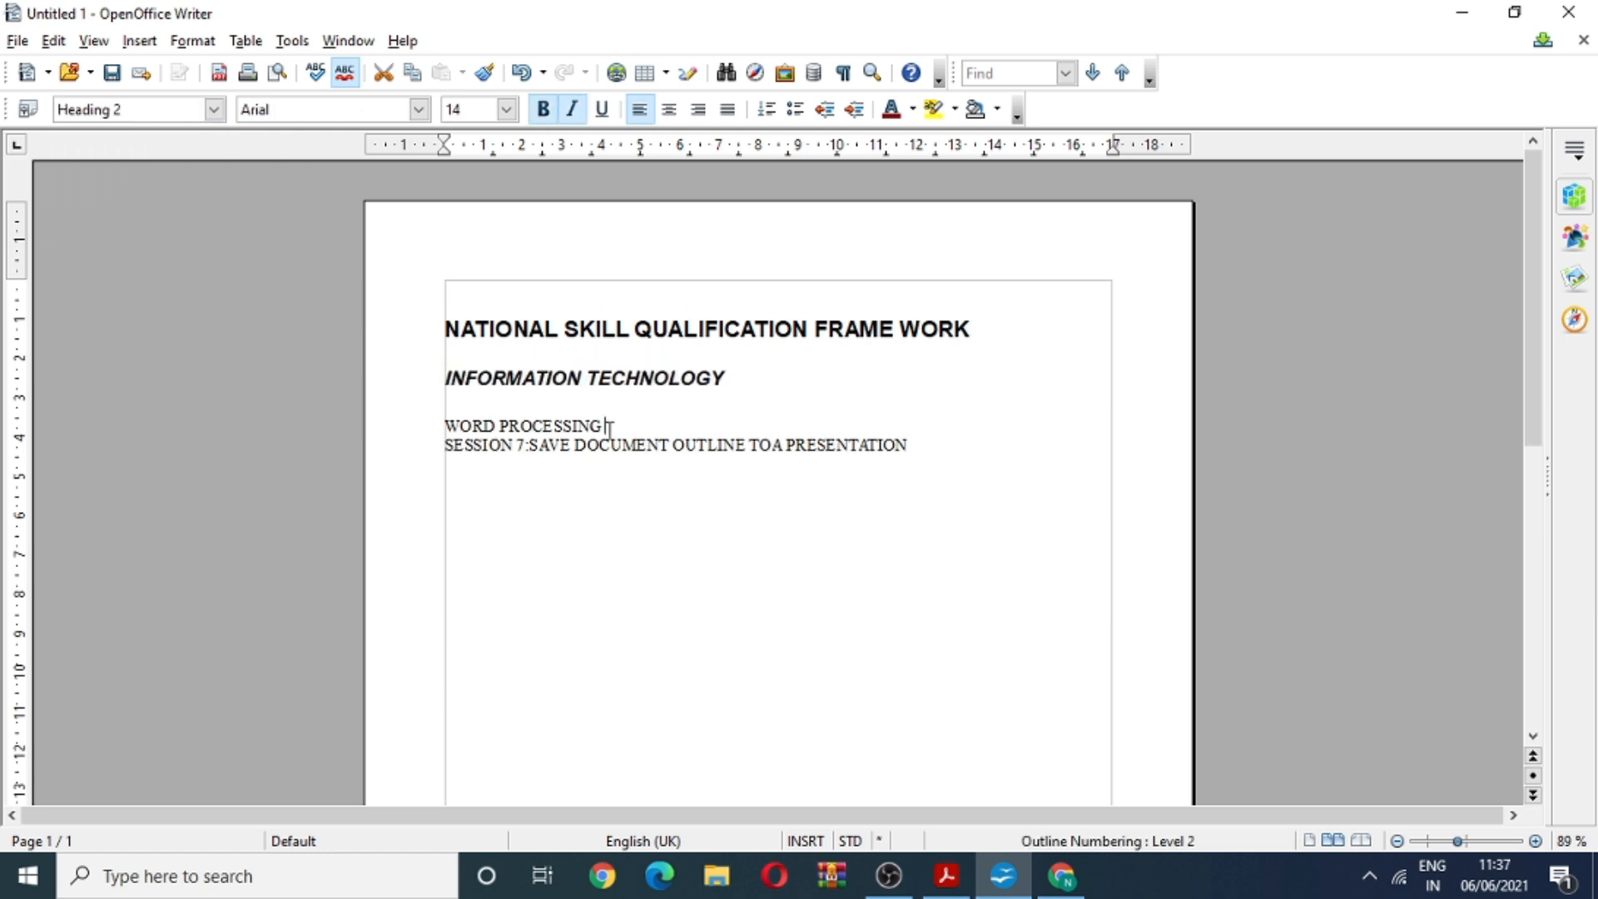
{"action": "left_click_drag", "start_coordinate": [609, 428], "coordinate": [444, 424]}
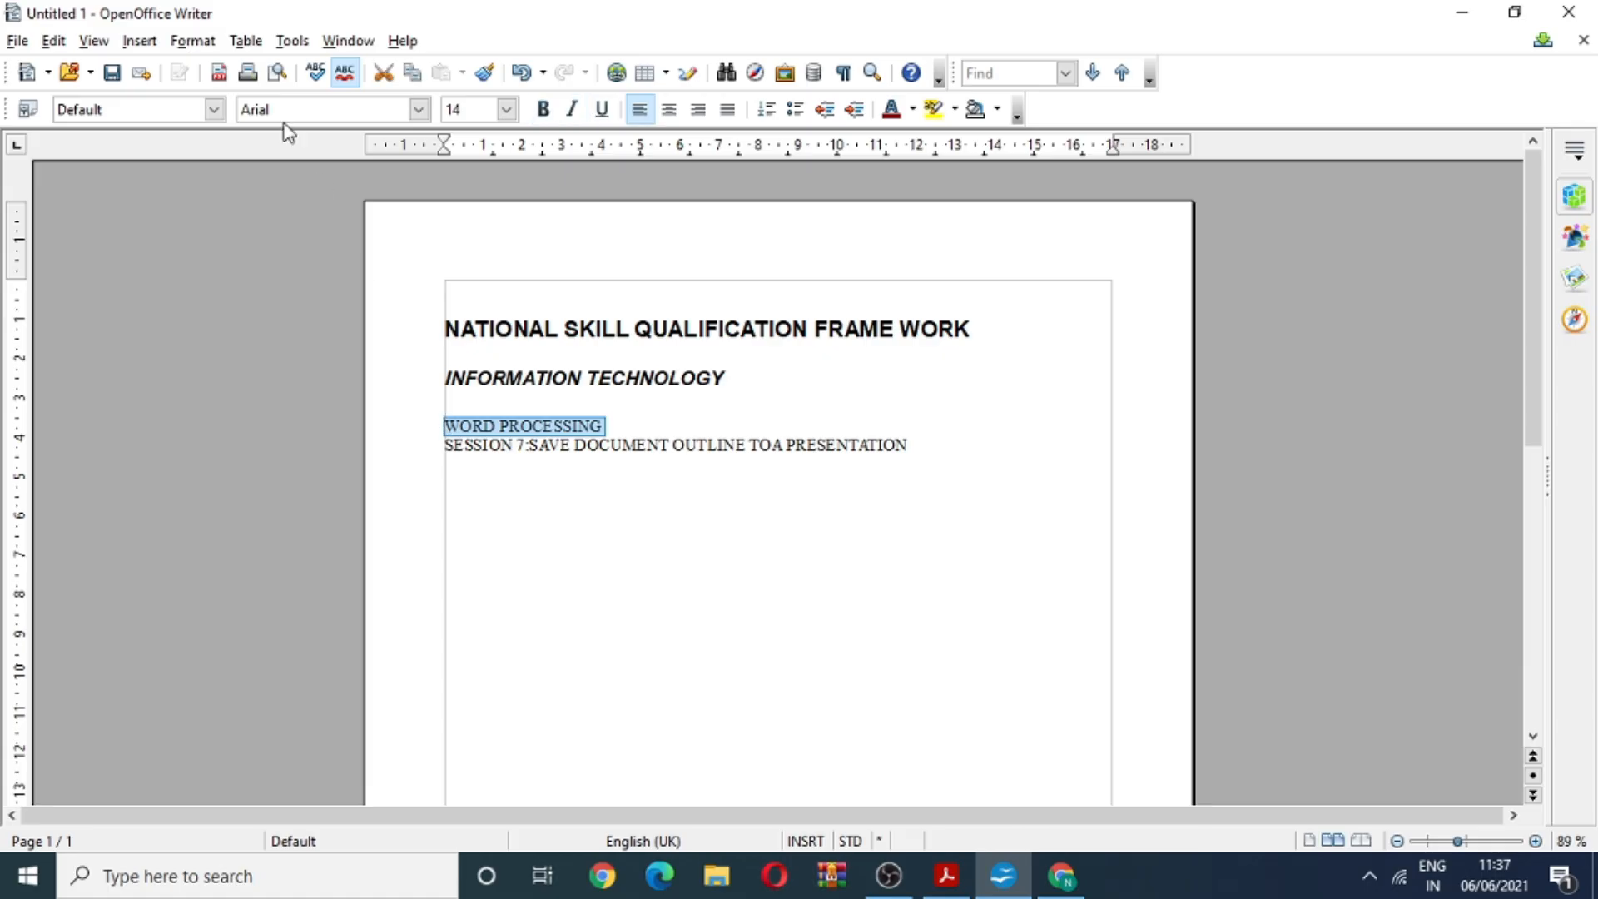
{"action": "left_click", "coordinate": [213, 114]}
{"action": "left_click", "coordinate": [163, 193]}
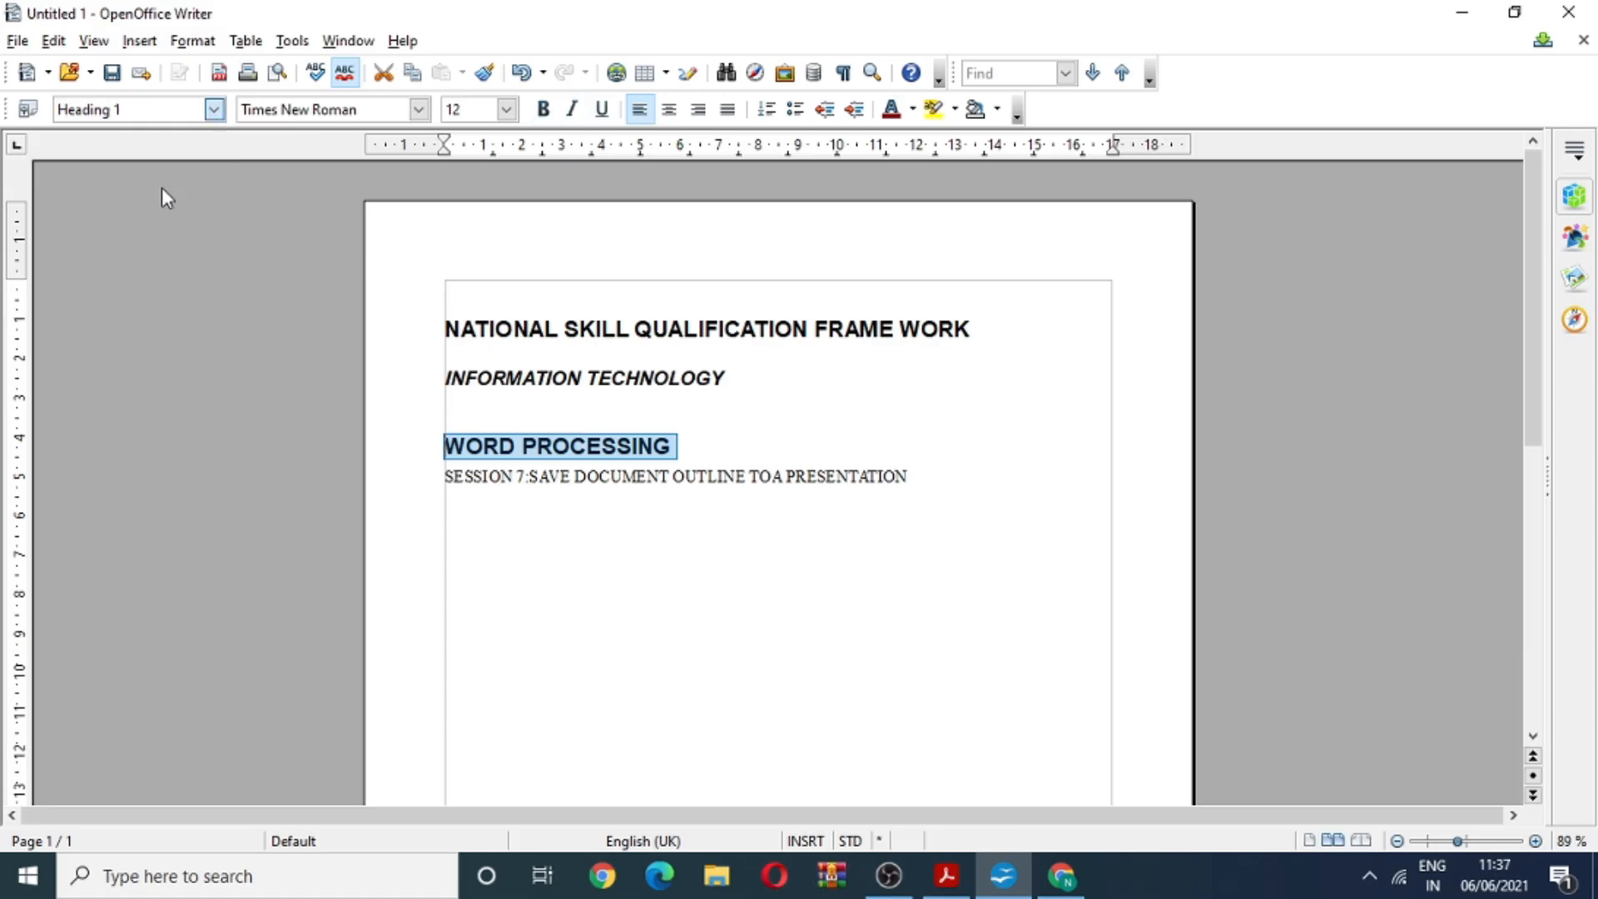
{"action": "left_click", "coordinate": [654, 516]}
{"action": "left_click_drag", "start_coordinate": [913, 476], "coordinate": [442, 479]}
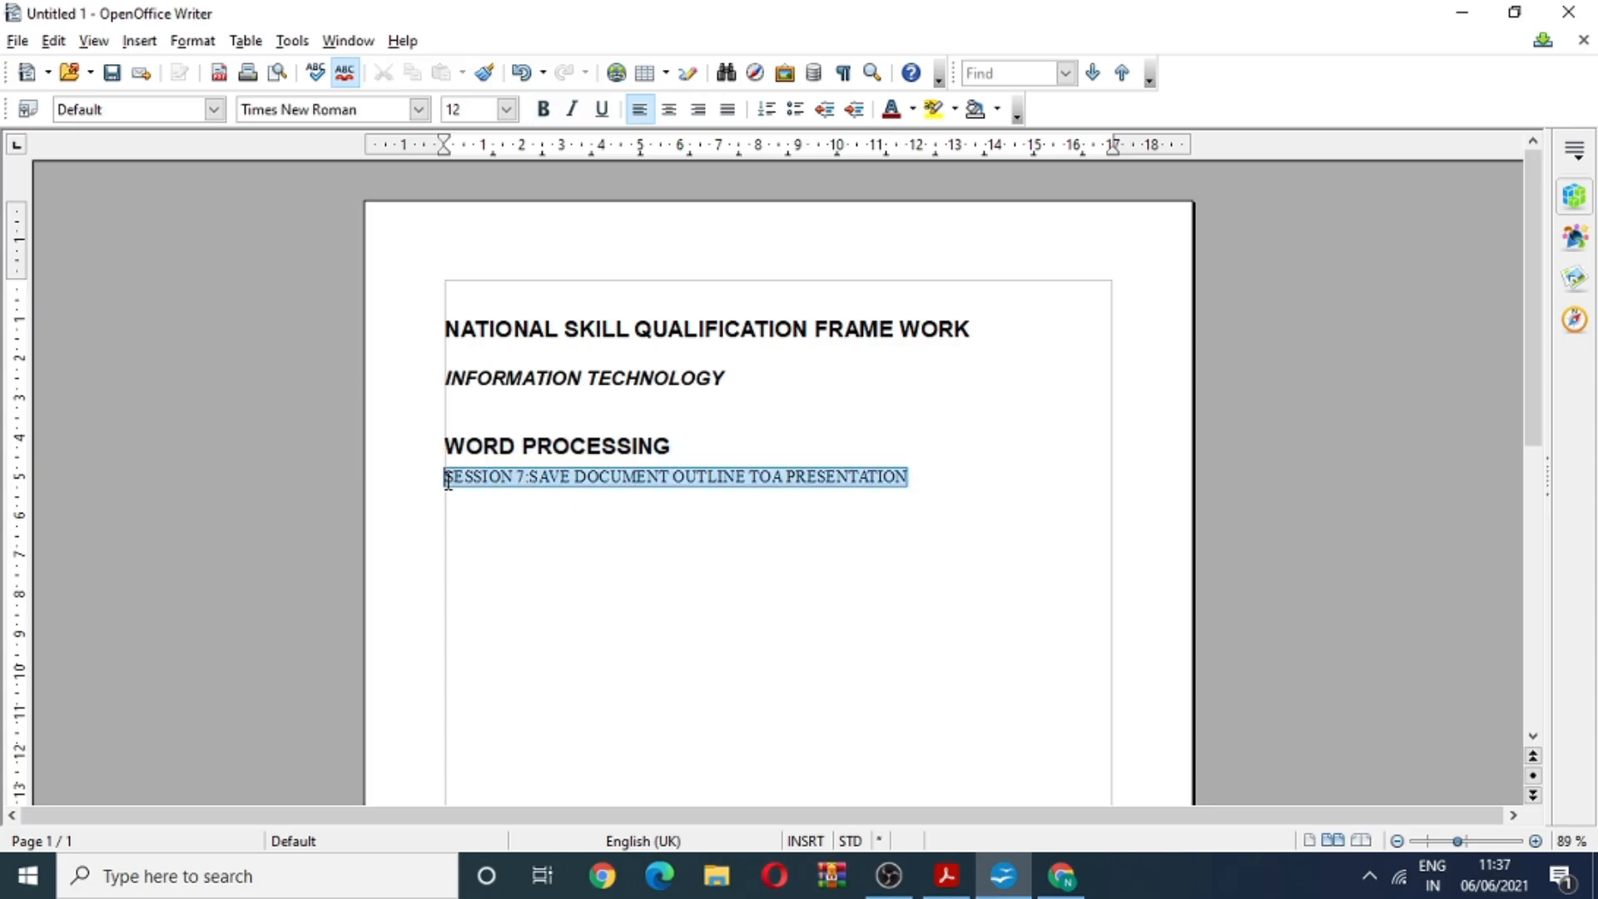
{"action": "left_click", "coordinate": [213, 111]}
{"action": "left_click", "coordinate": [153, 210]}
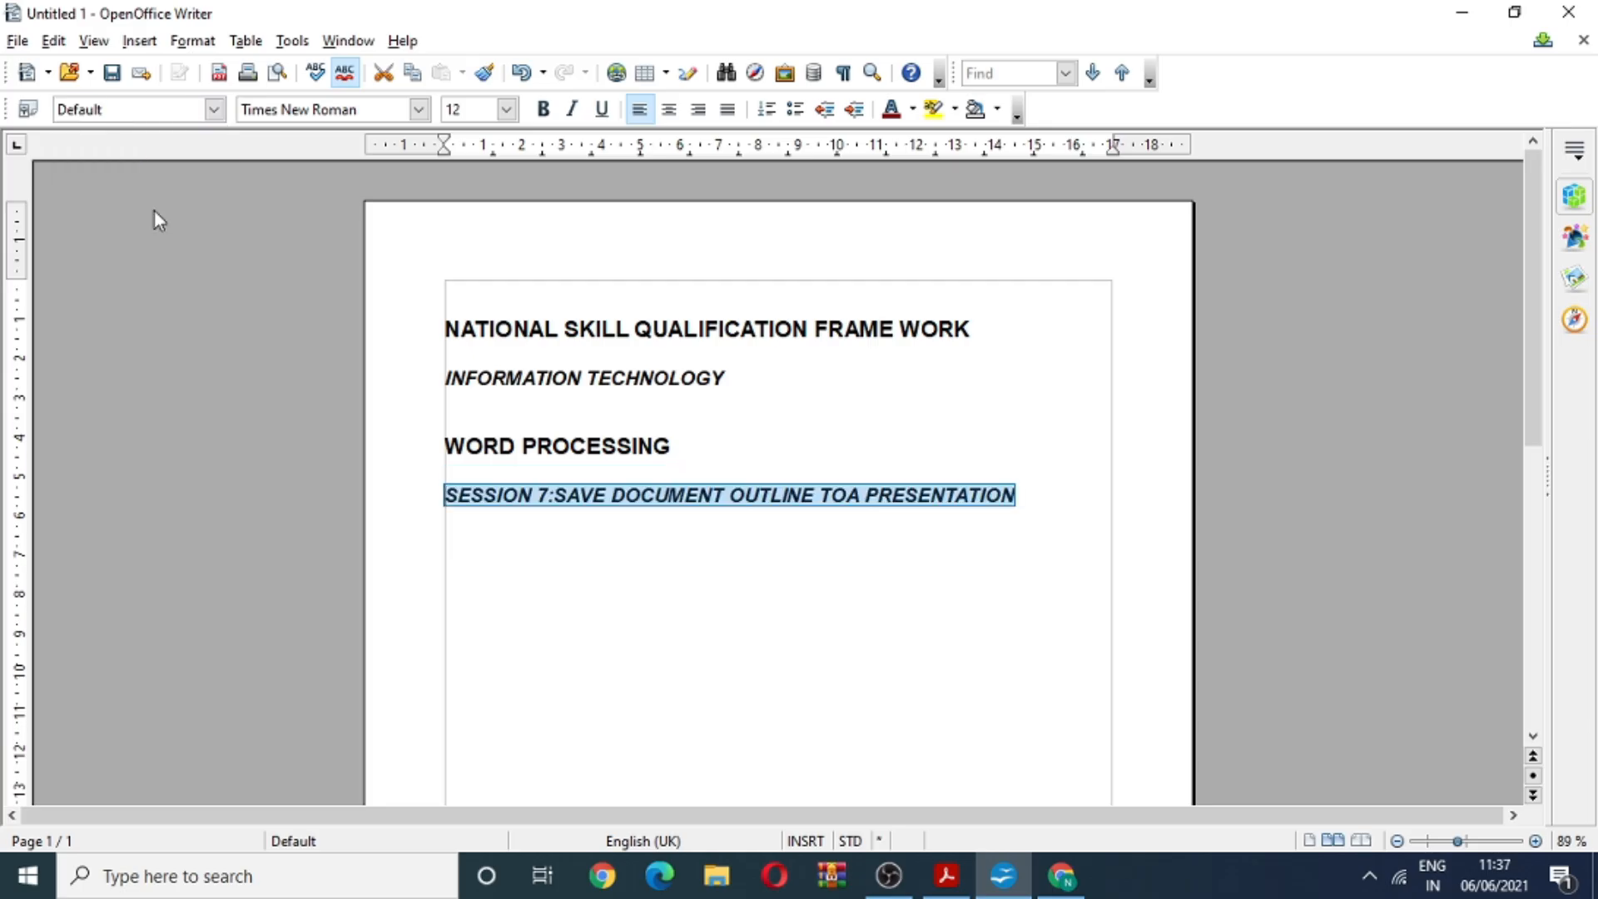
Add the body text line "GOVT JUNIOR COLLEGE FOR BOYS, CHITRADURGA" below the session heading, with a blank line above it.
{"action": "left_click", "coordinate": [1029, 507]}
{"action": "key", "text": "Return"}
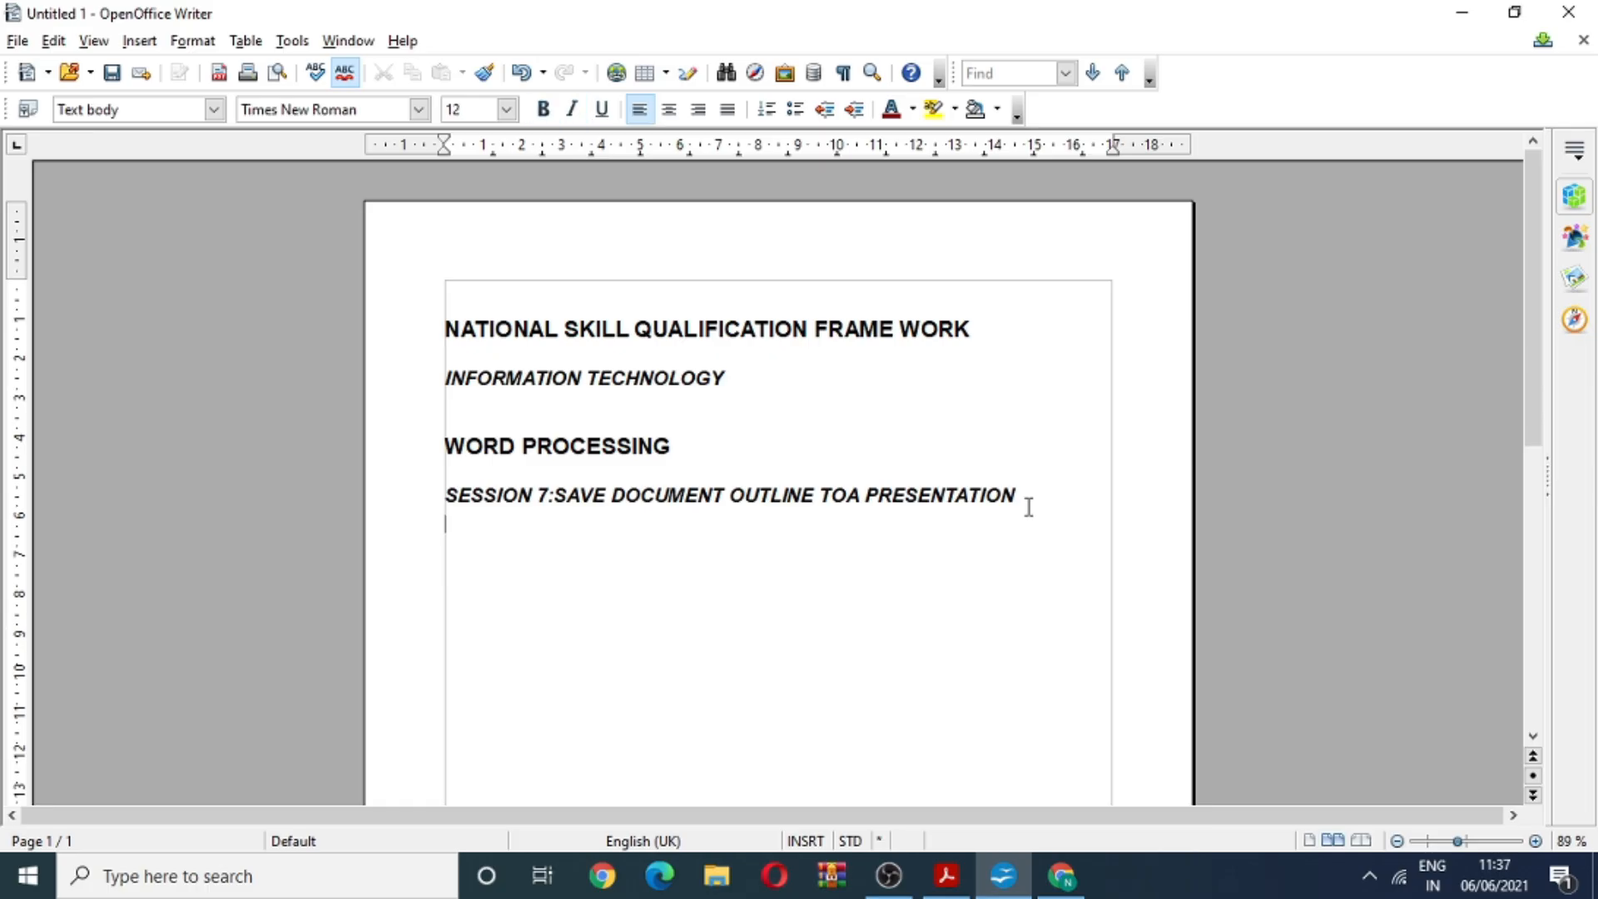
{"action": "type", "text": "GOVT JUNIOR COLLEGE "}
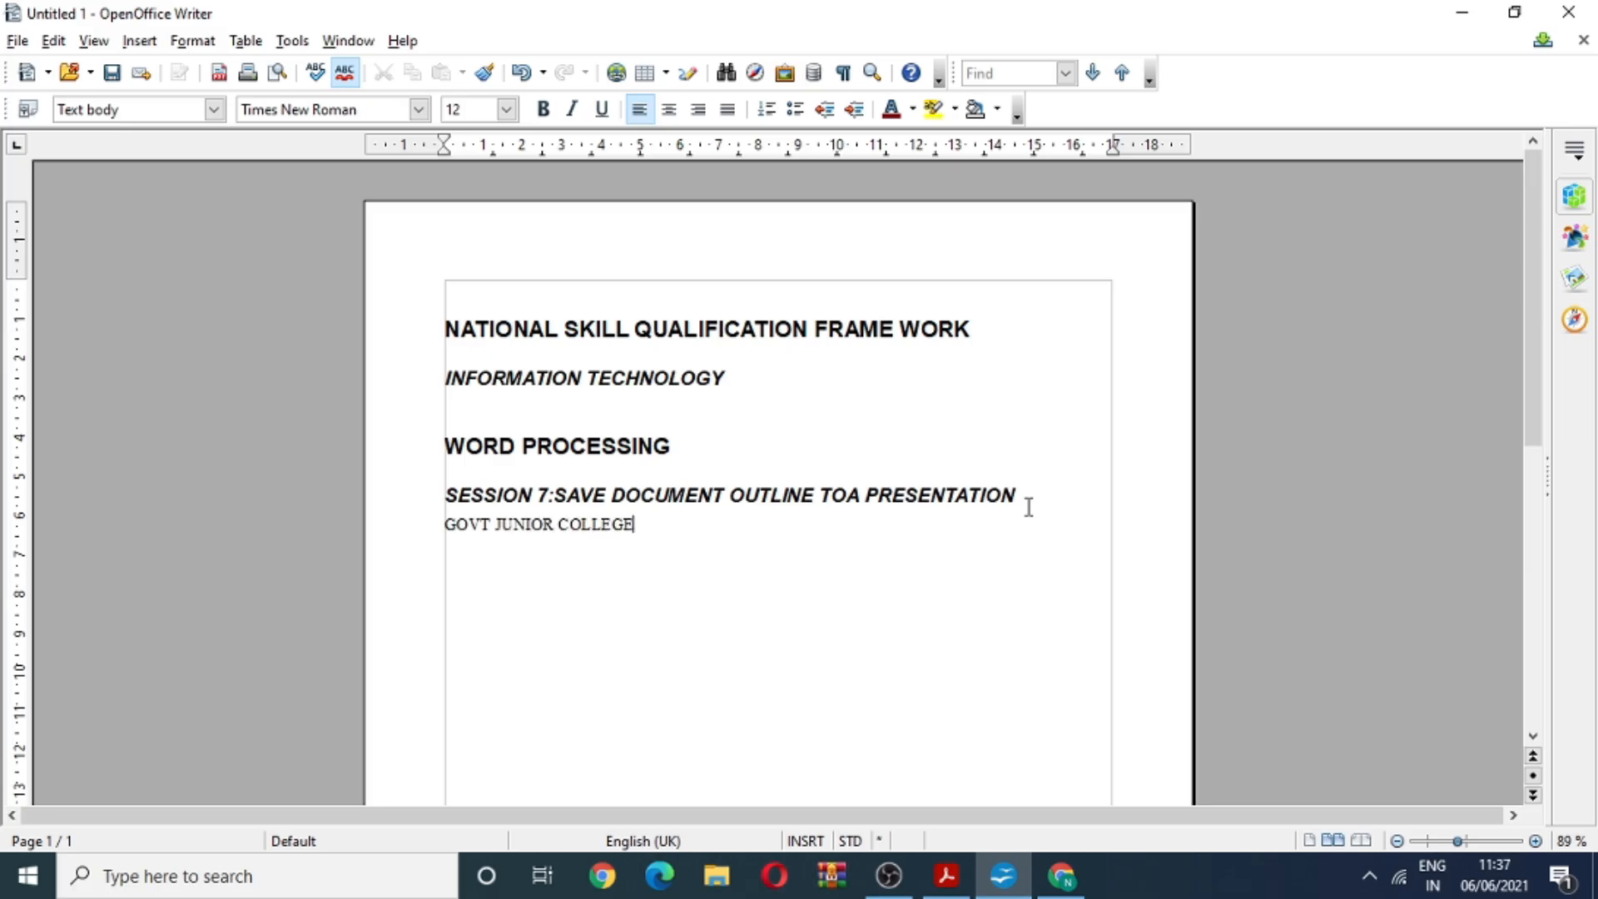
{"action": "type", "text": "FOR BOYS, CHIT"}
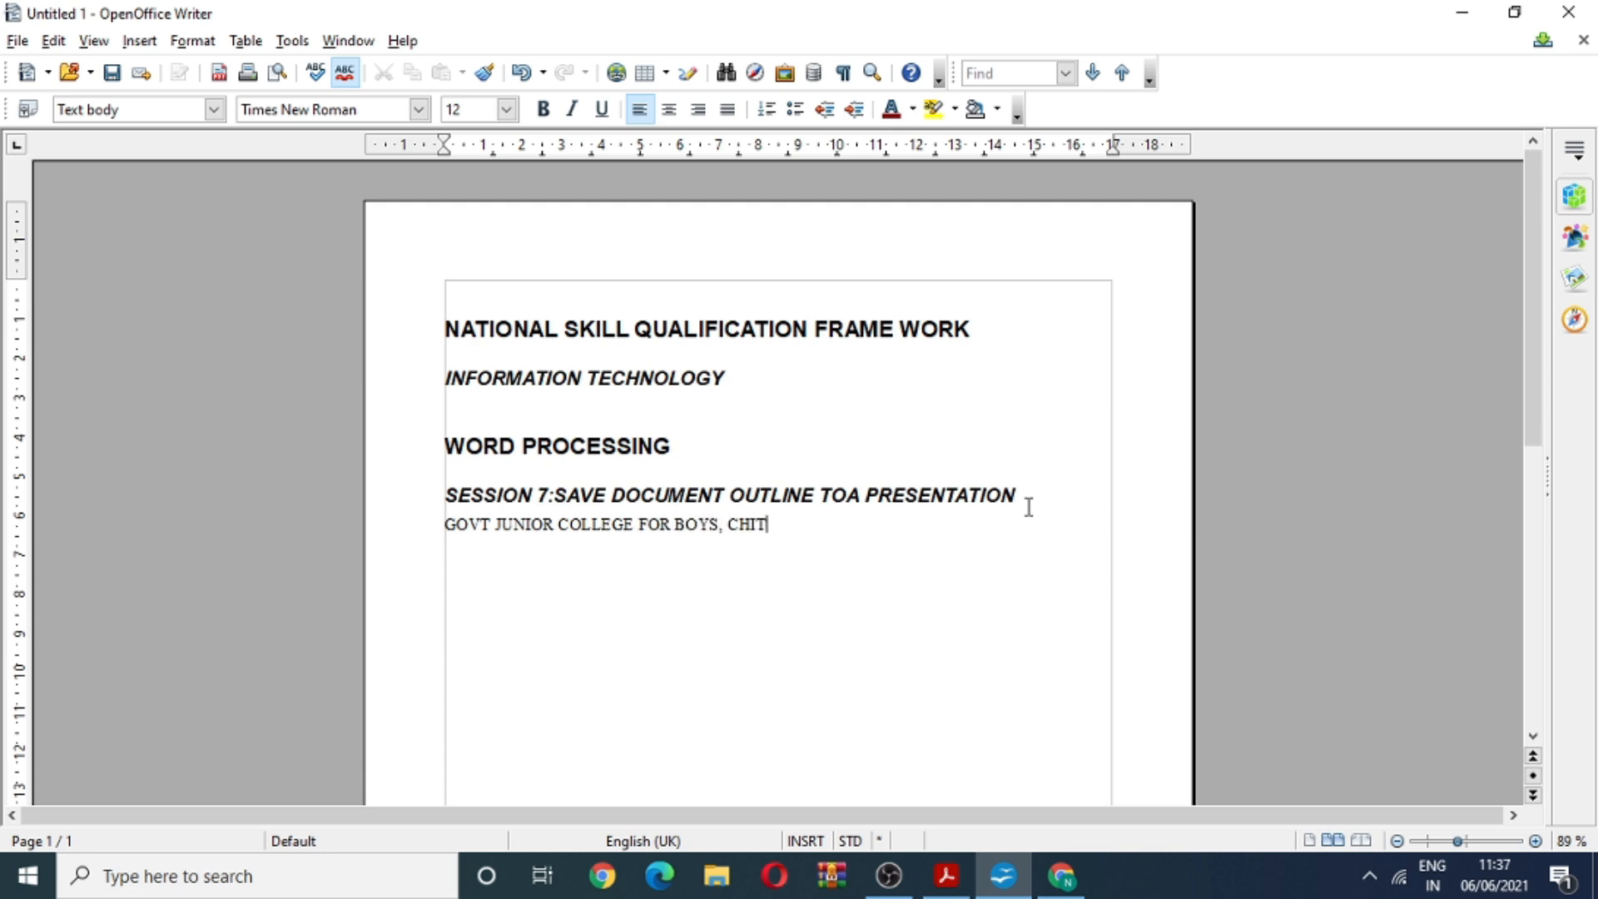
{"action": "type", "text": "RADURGA"}
{"action": "left_click", "coordinate": [450, 530]}
{"action": "key", "text": "Return"}
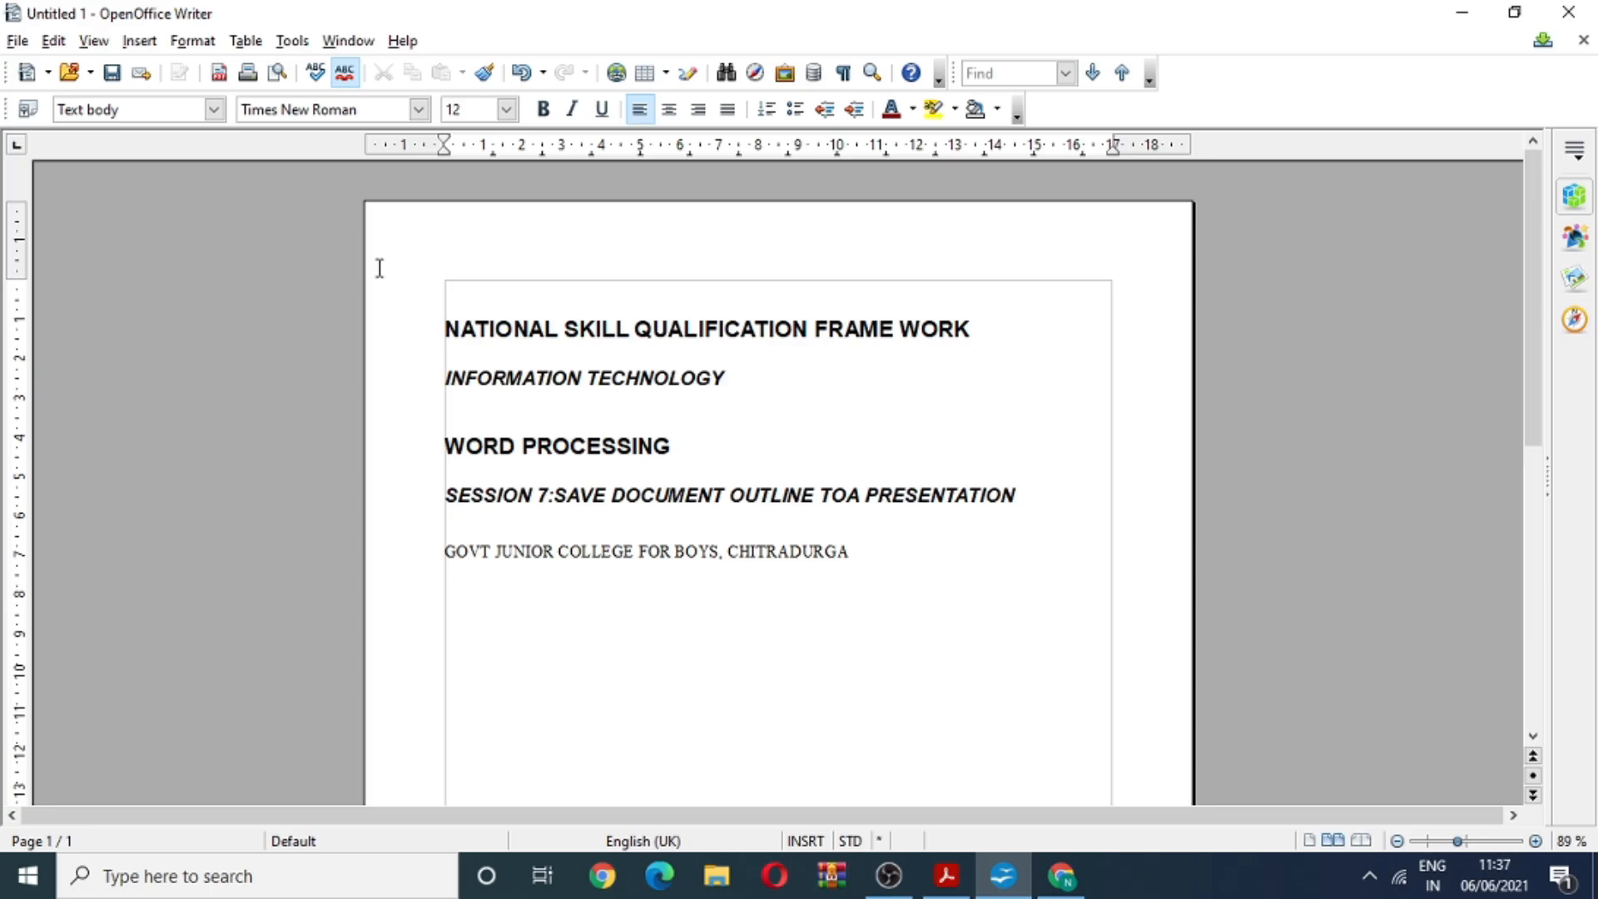
Send the document's outline to a new presentation and show its slides in Normal view.
{"action": "left_click", "coordinate": [15, 41]}
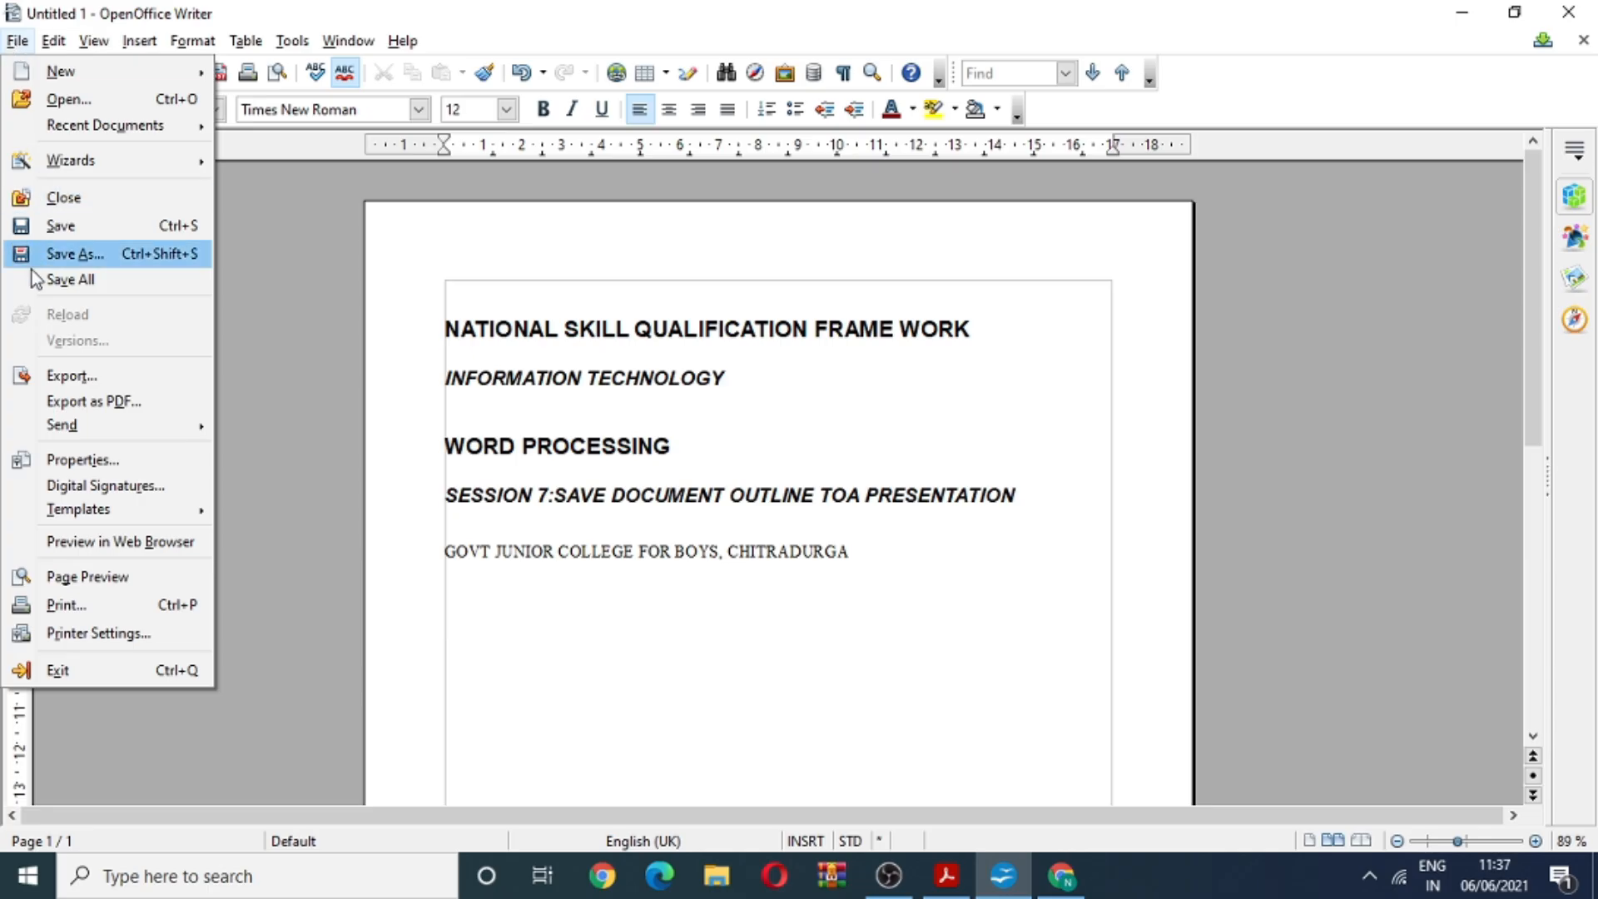
{"action": "mouse_move", "coordinate": [64, 424]}
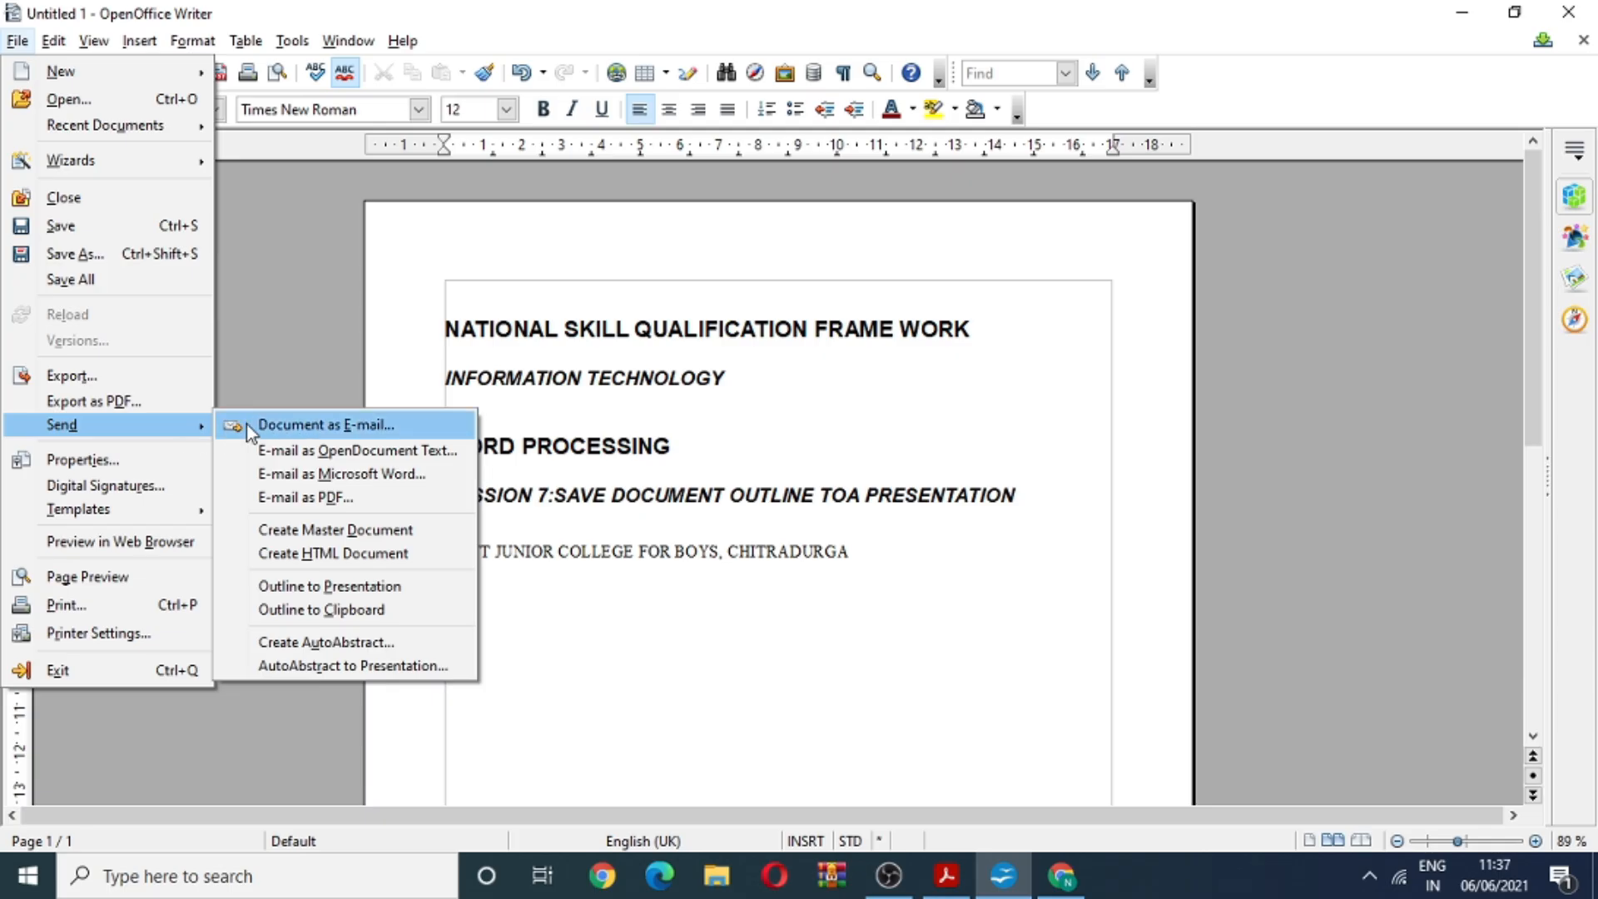
{"action": "left_click", "coordinate": [287, 586]}
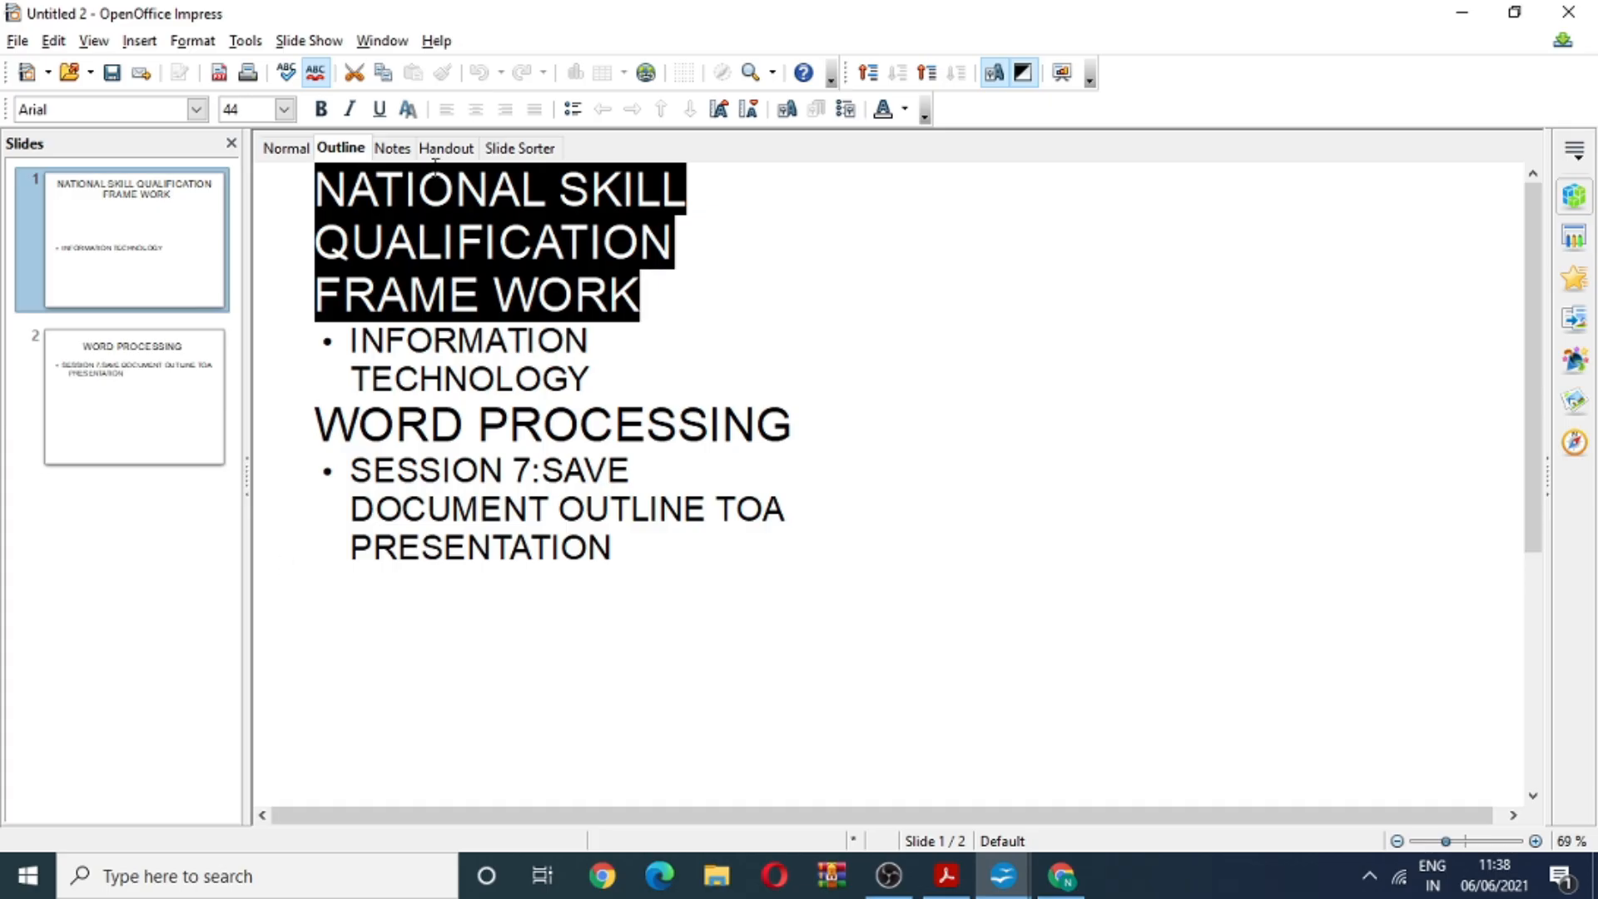
{"action": "left_click", "coordinate": [289, 150]}
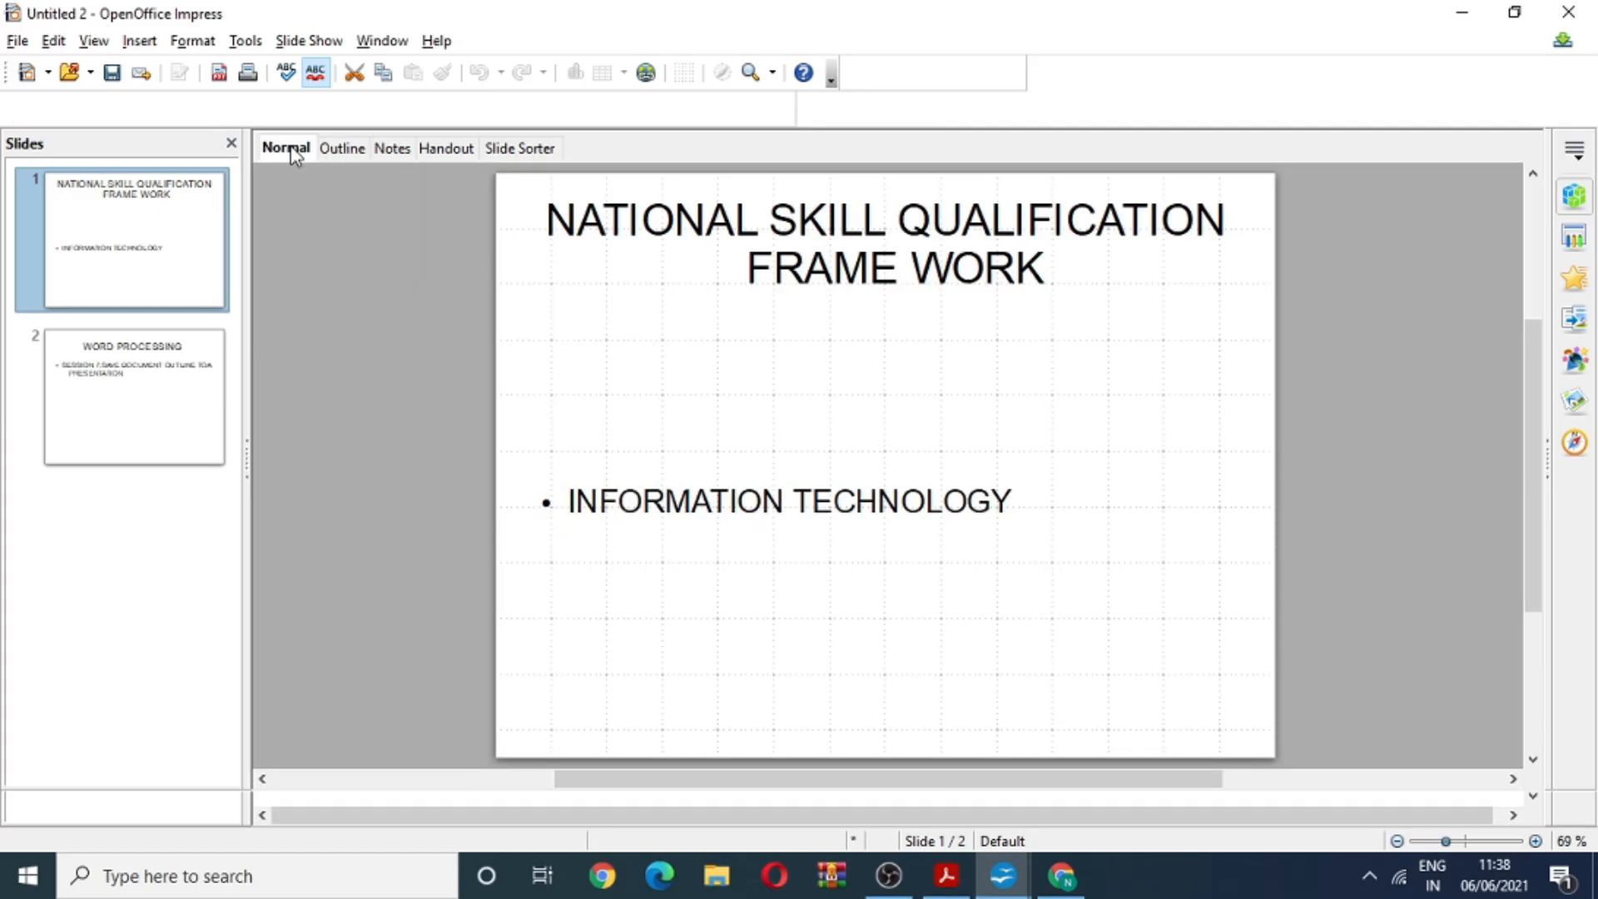